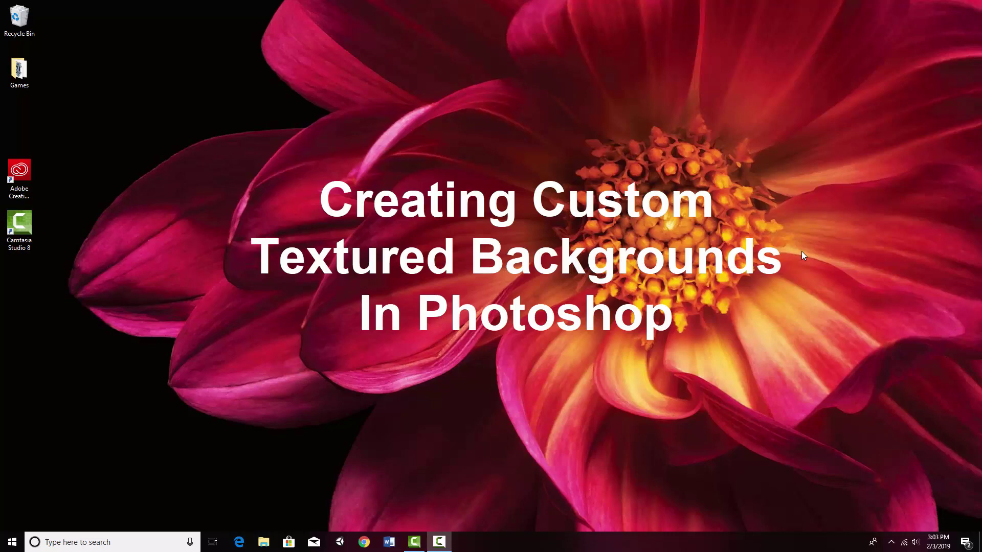
# Step: Search Google in Chrome for "background textures", browse the image results for examples, and close the browser
pyautogui.click(364, 543)
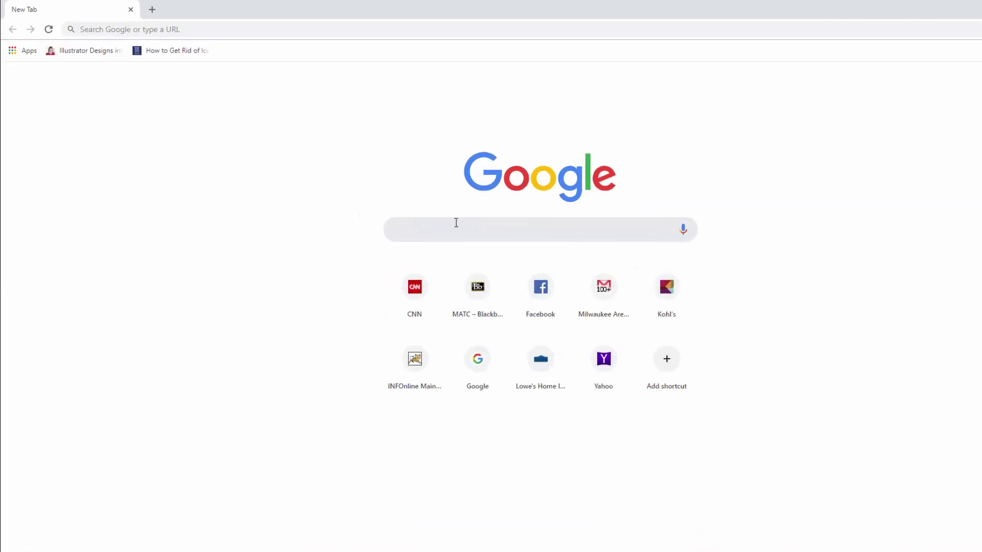
pyautogui.write('ban')
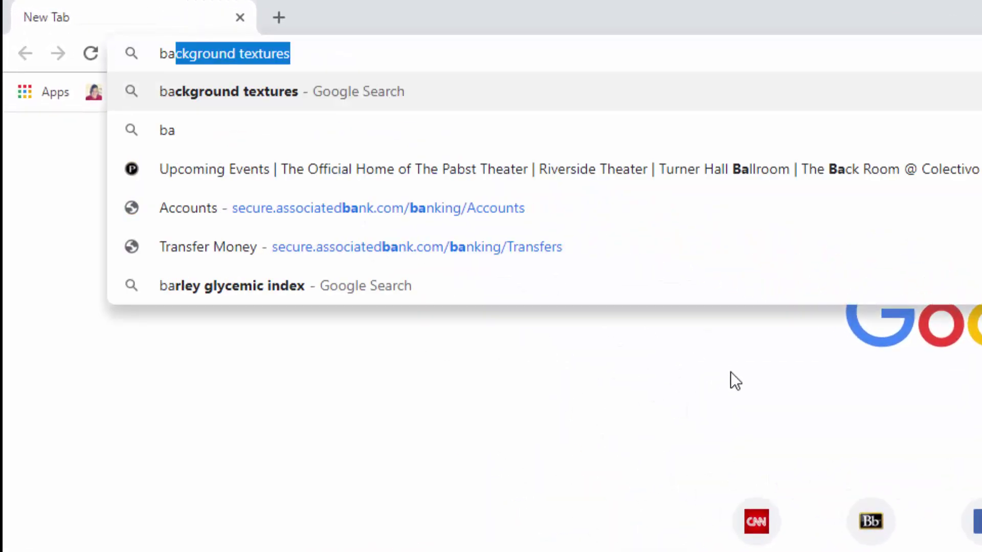
pyautogui.press('BackSpace')
pyautogui.write('ckground tex')
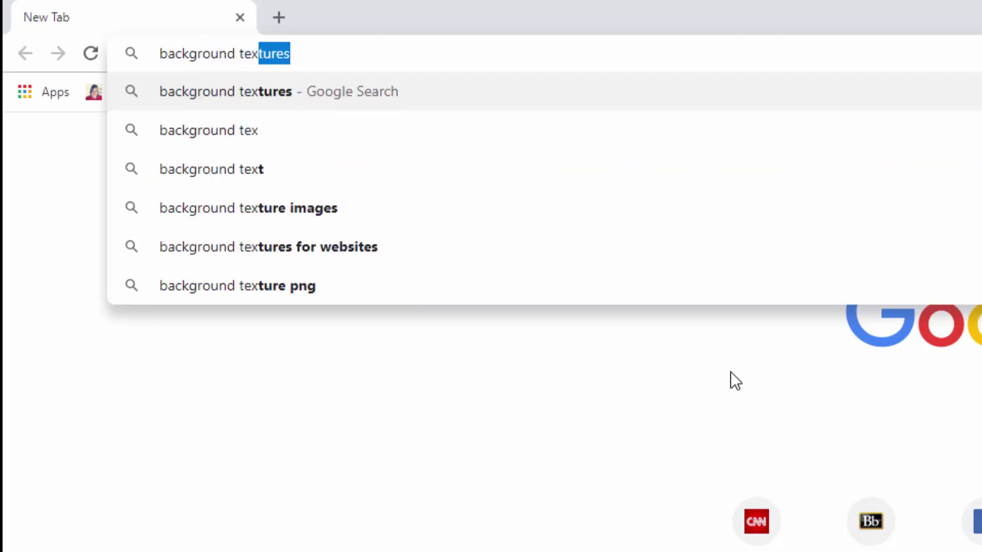
pyautogui.press('Return')
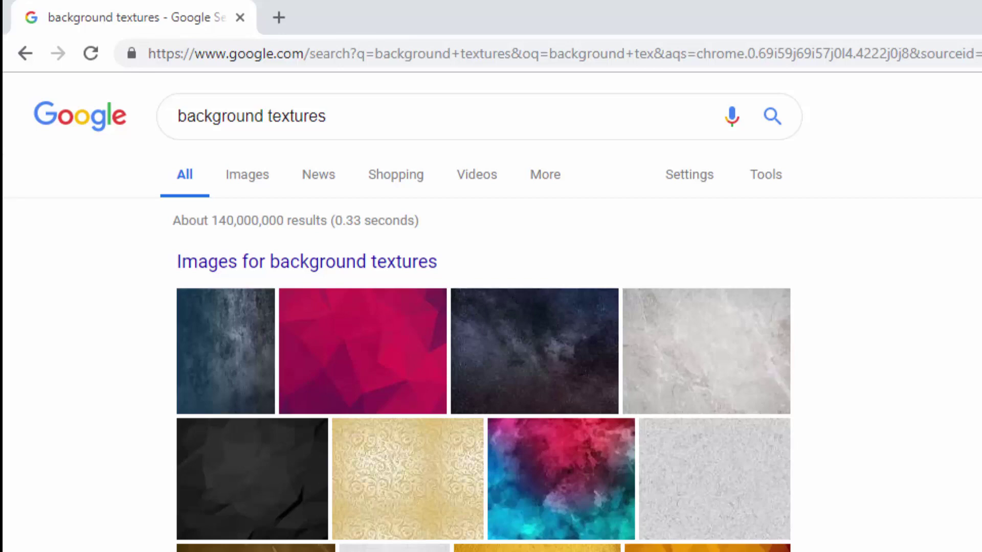
pyautogui.click(266, 180)
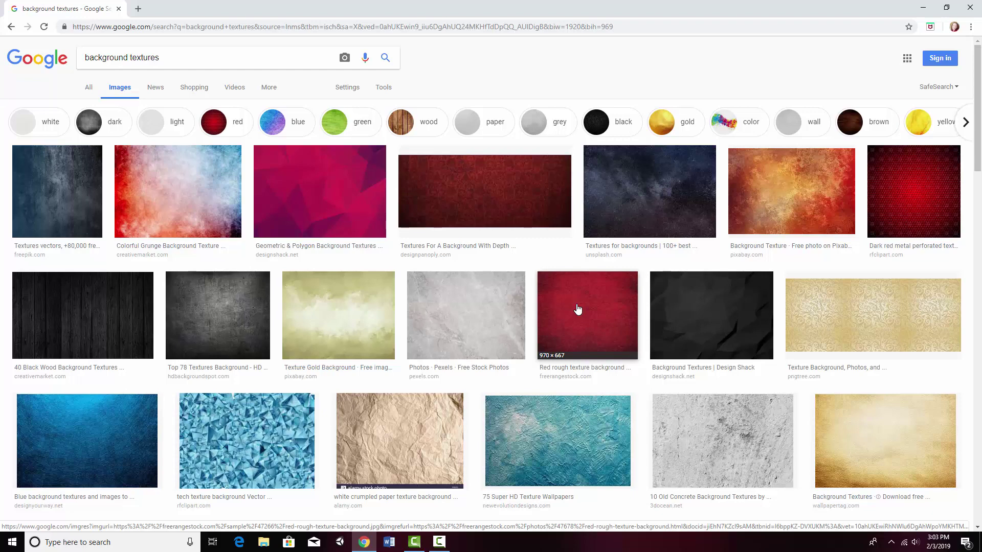
pyautogui.scroll(-7, 578, 309)
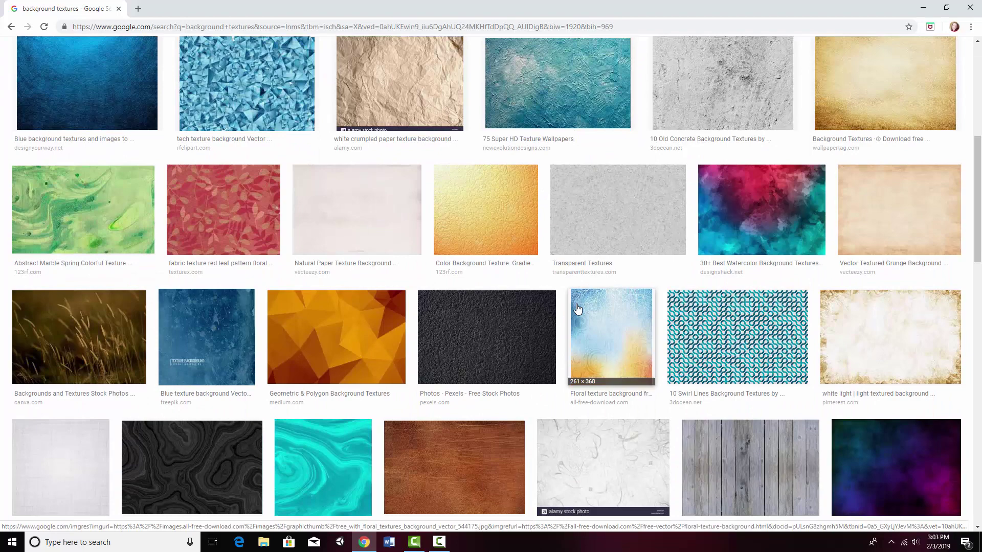
pyautogui.scroll(7, 577, 309)
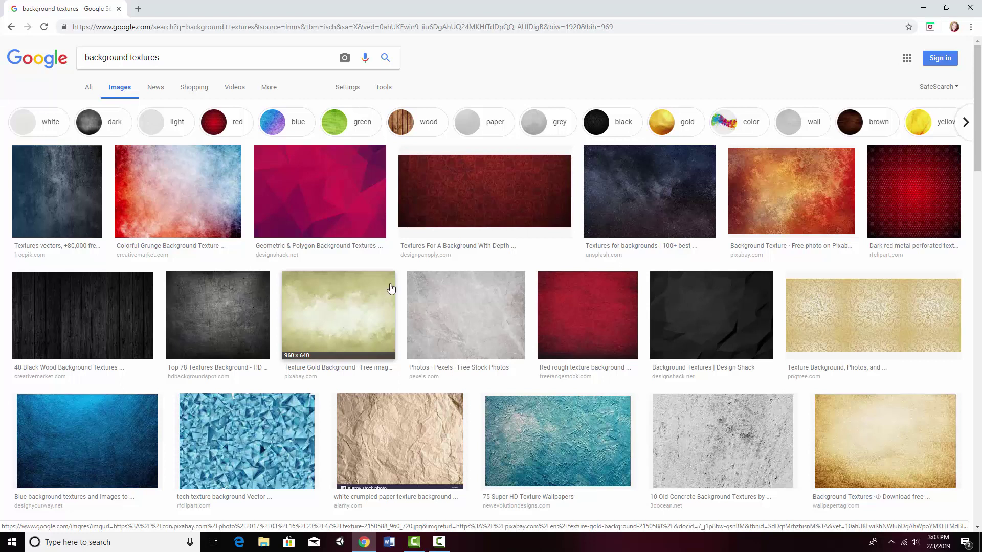
pyautogui.click(969, 9)
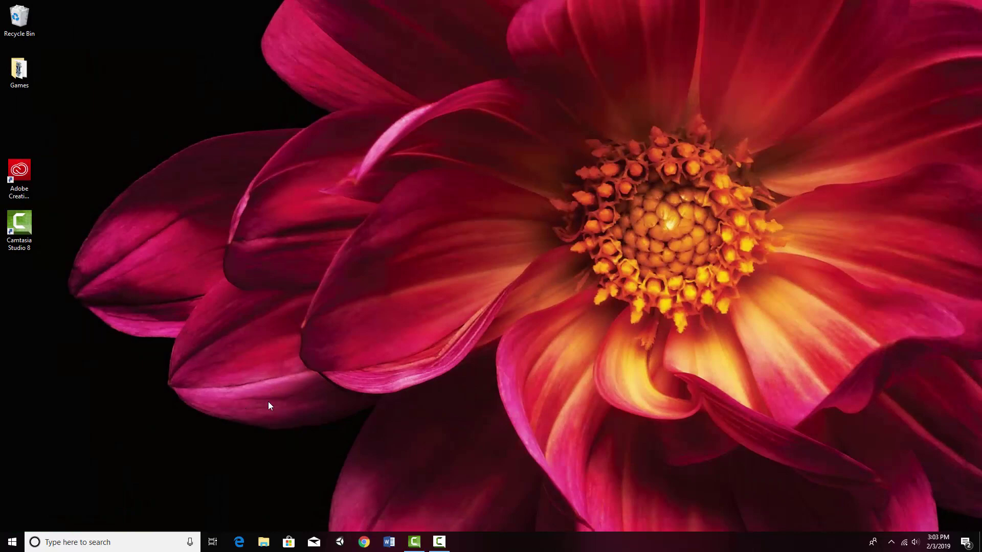
# Step: Launch Photoshop and create a new web document of 1366 x 768 pixels at 72 pixels/inch, RGB, with a white background
pyautogui.click(12, 543)
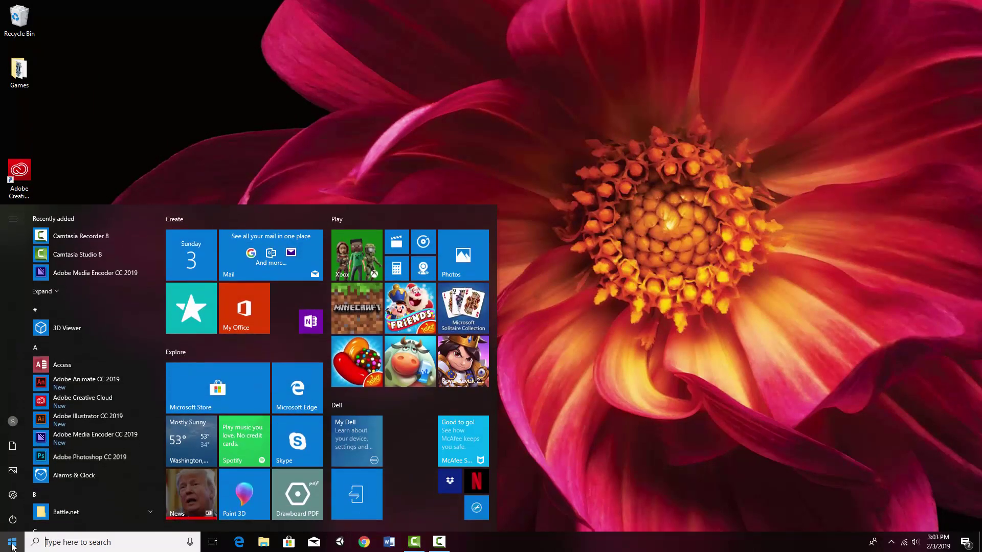
pyautogui.click(75, 459)
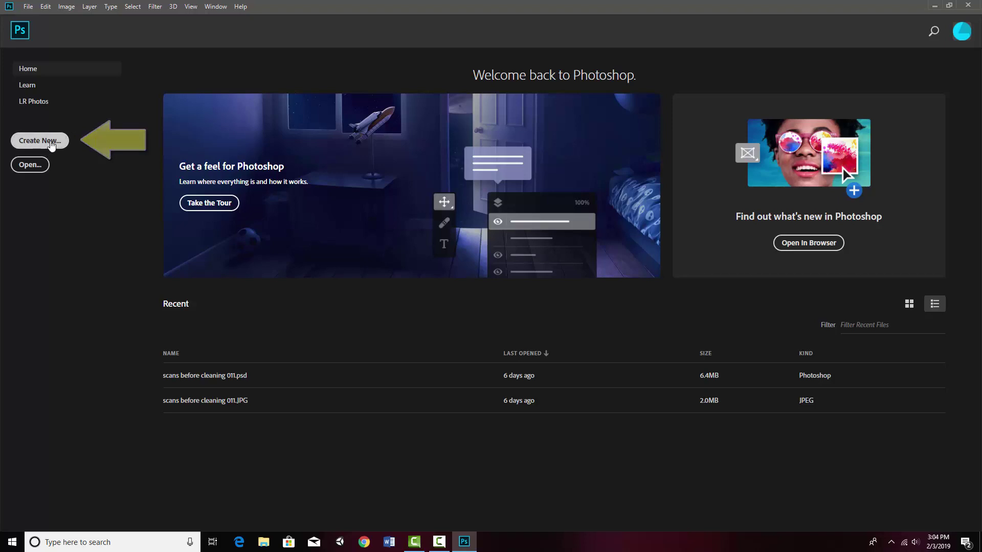
pyautogui.click(51, 143)
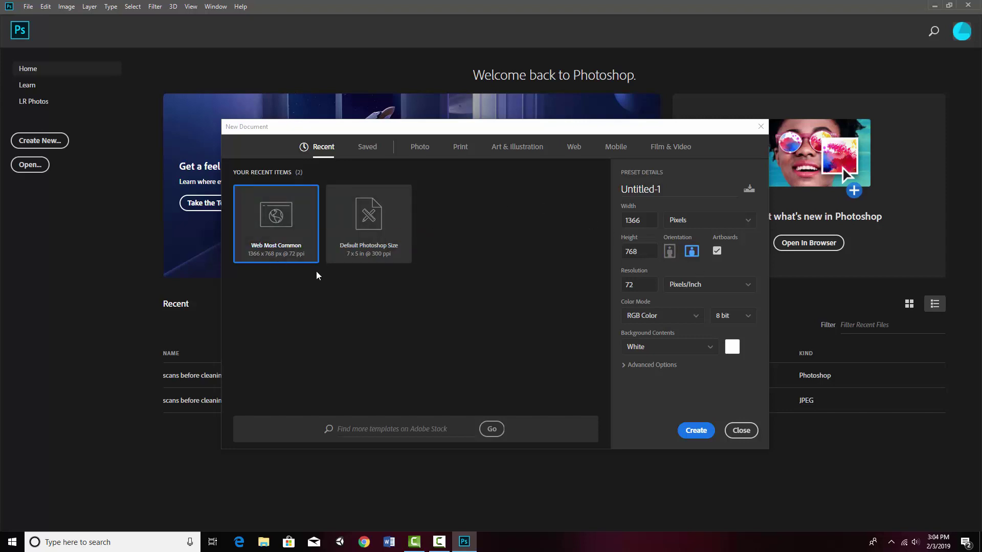
pyautogui.click(617, 148)
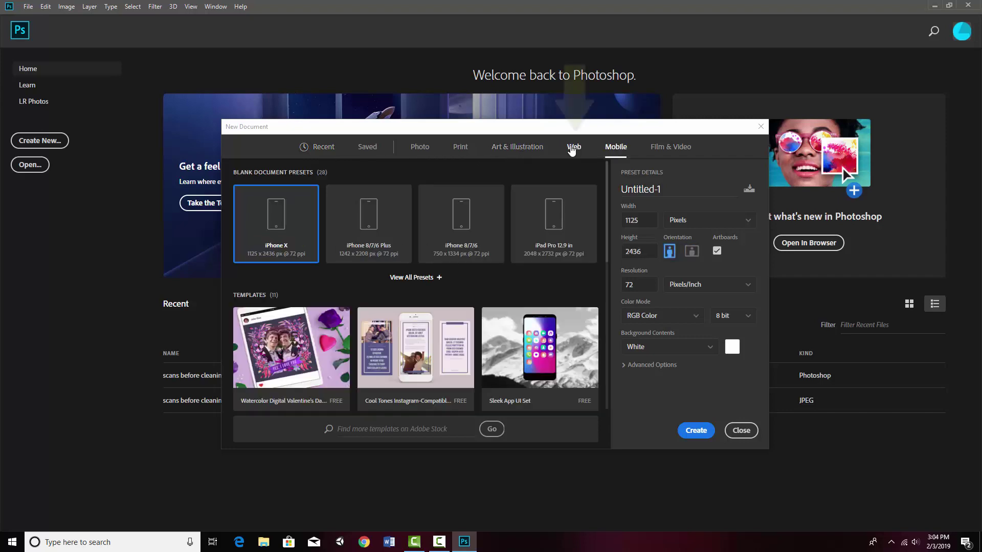
pyautogui.click(573, 148)
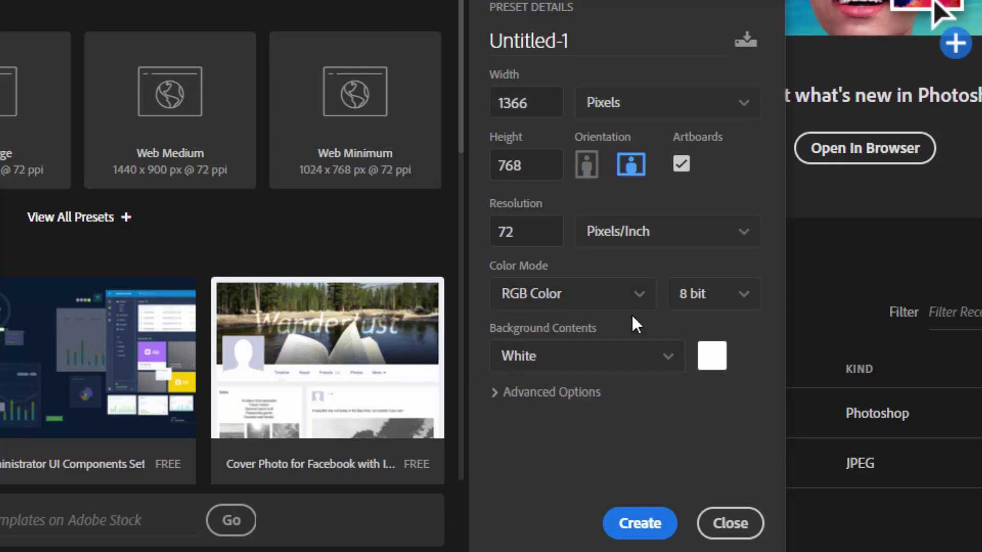
pyautogui.click(654, 537)
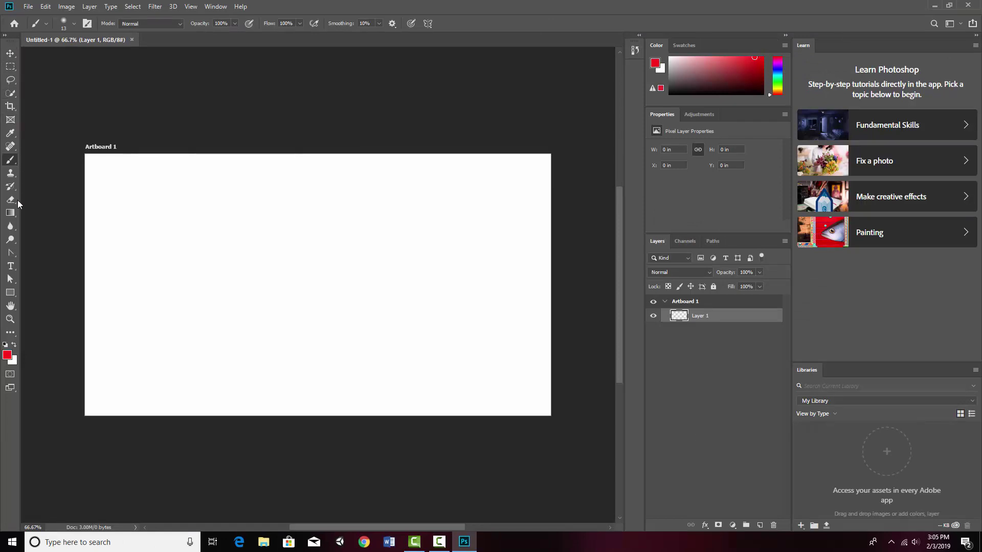
pyautogui.click(10, 107)
pyautogui.click(10, 120)
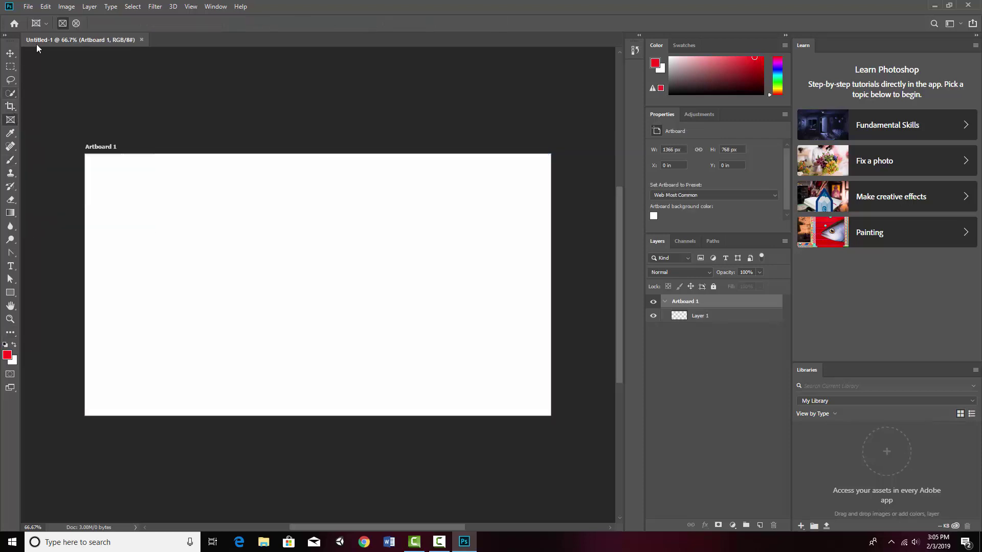
pyautogui.press('e')
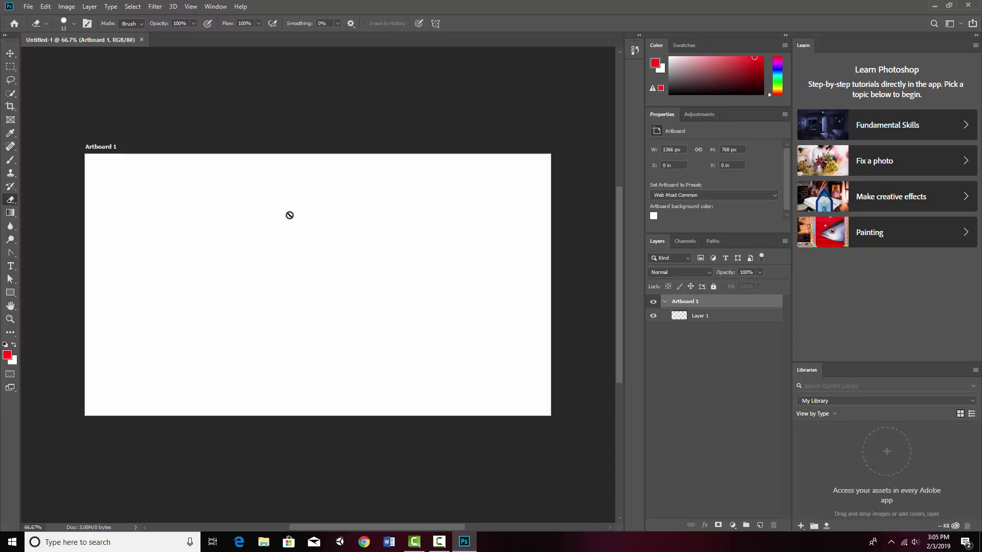
# Step: Set the background color to bright cyan, #0fd6f3
pyautogui.moveTo(454, 549)
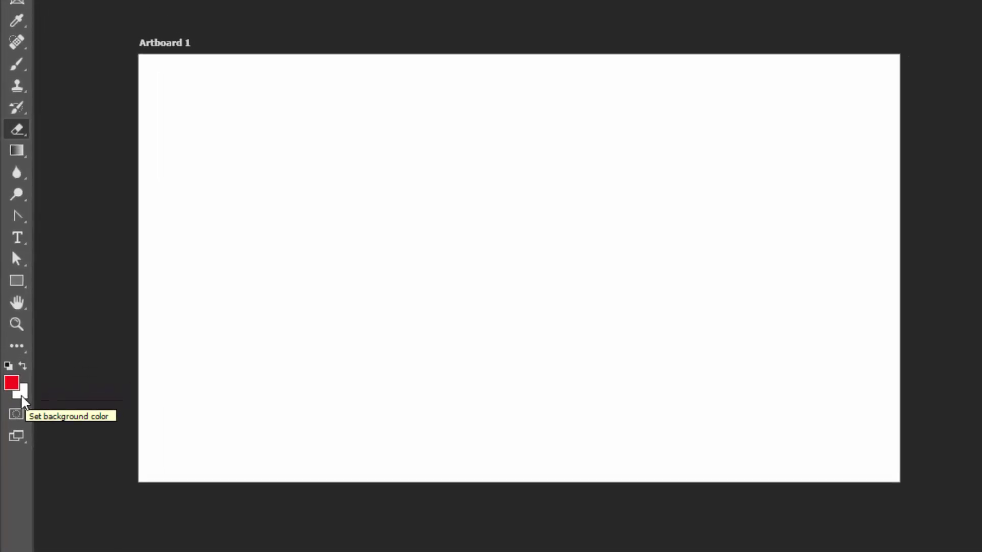
pyautogui.click(20, 412)
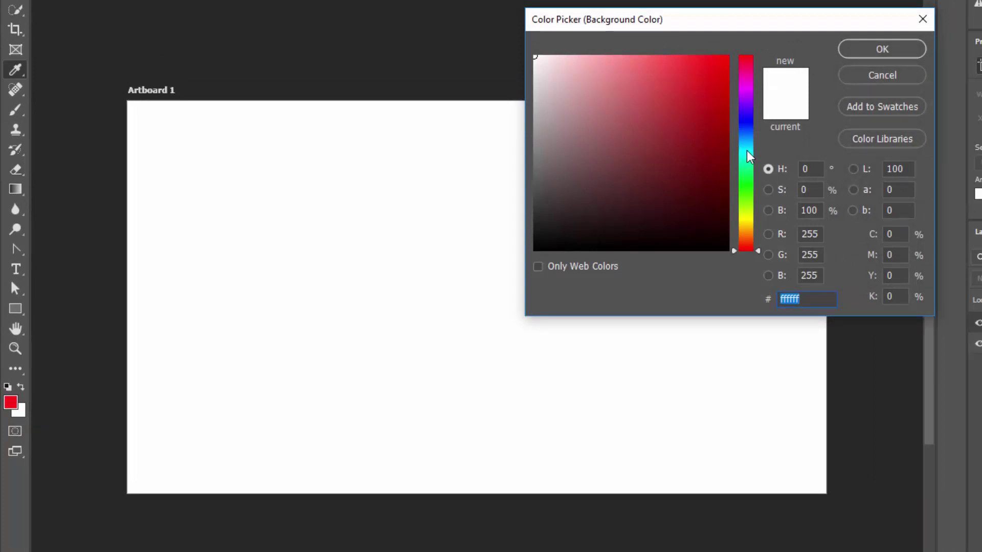
pyautogui.click(749, 148)
pyautogui.click(716, 65)
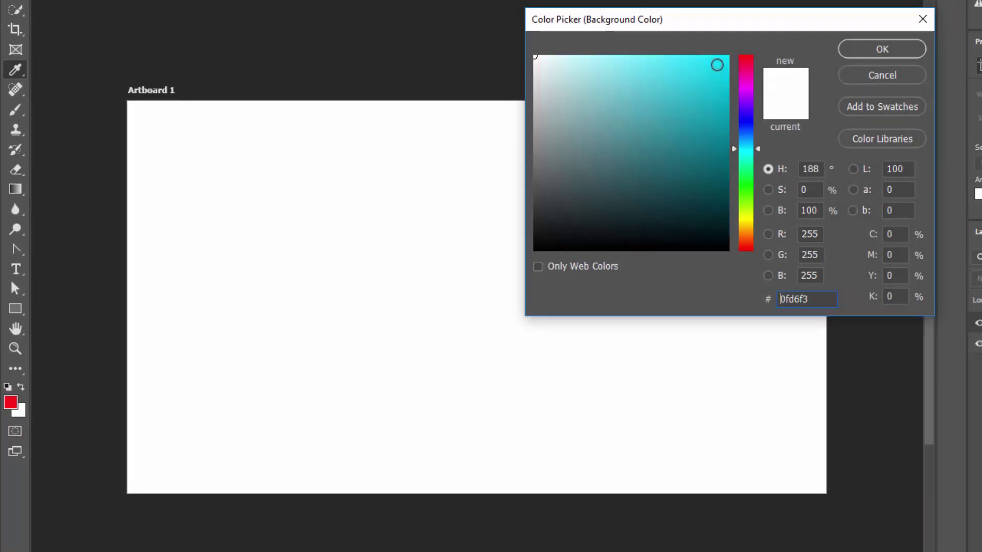
pyautogui.click(882, 49)
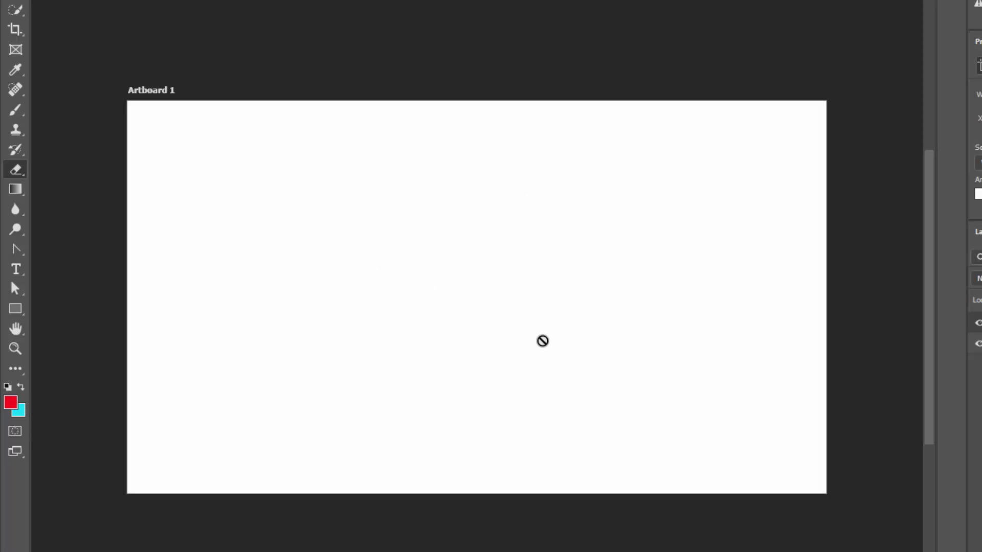
# Step: Set the foreground color to deep blue, #1610f3
pyautogui.click(12, 403)
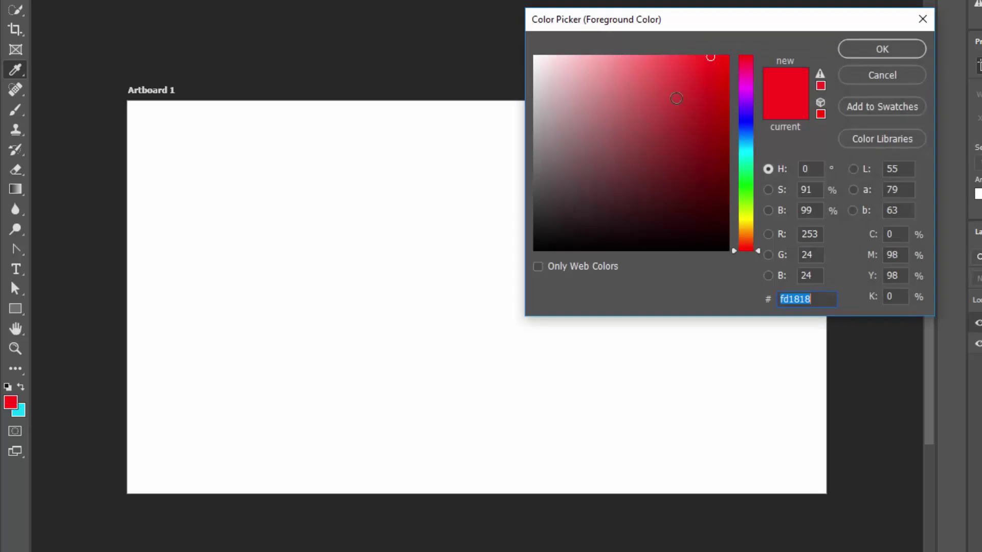
pyautogui.click(750, 120)
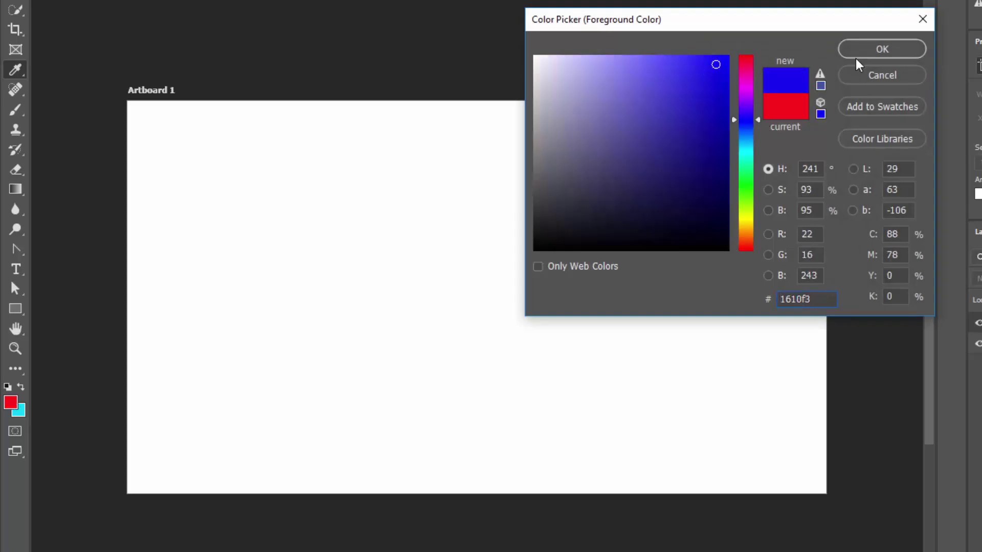
pyautogui.click(882, 49)
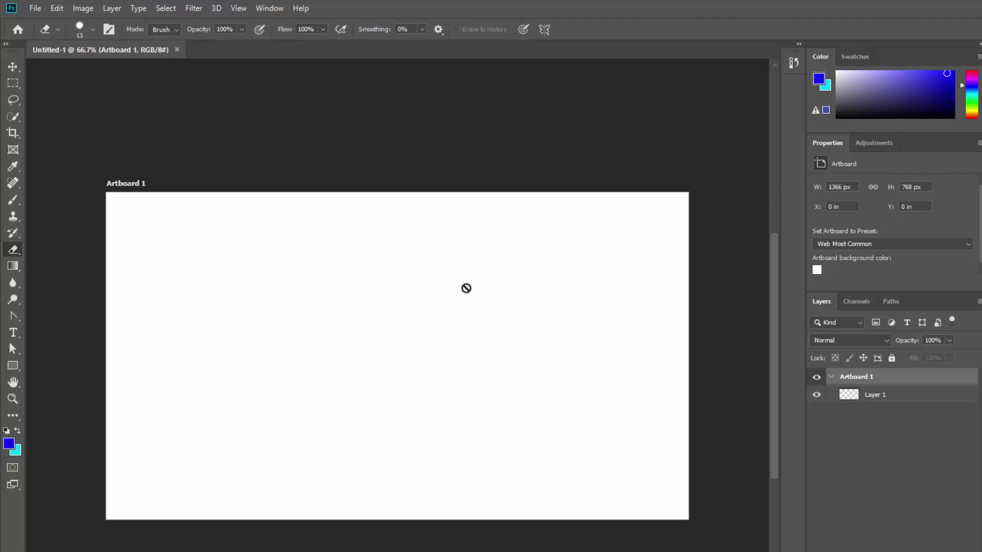
pyautogui.click(197, 10)
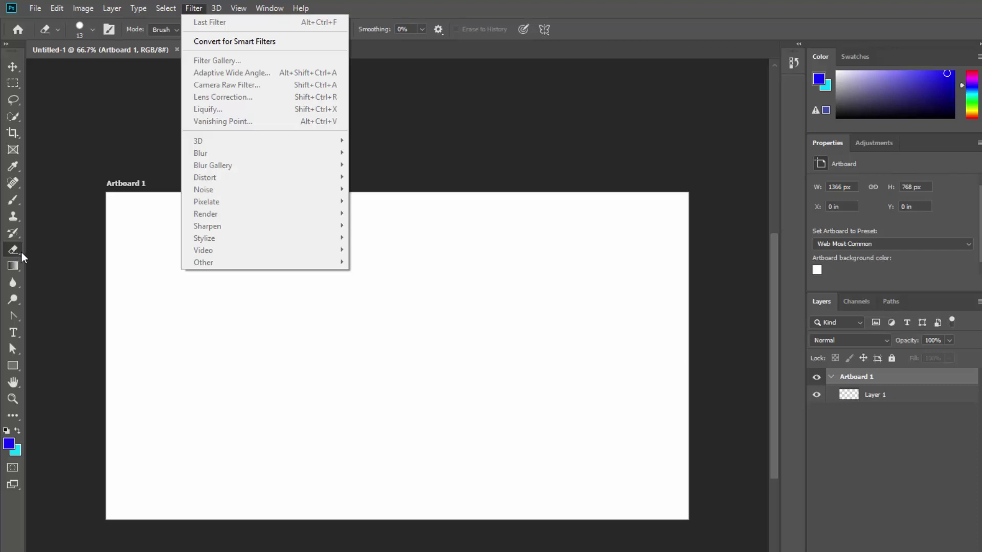
pyautogui.click(13, 68)
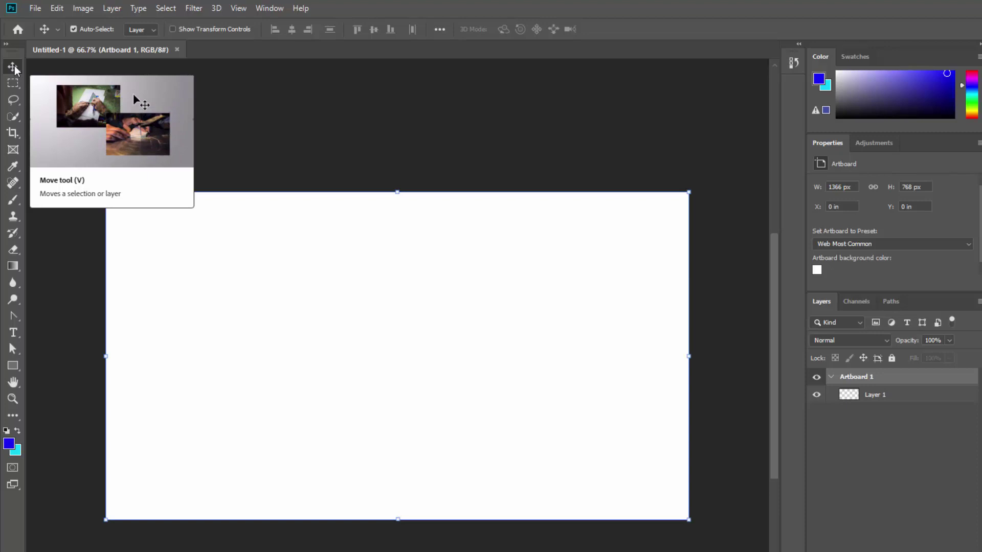
pyautogui.click(194, 9)
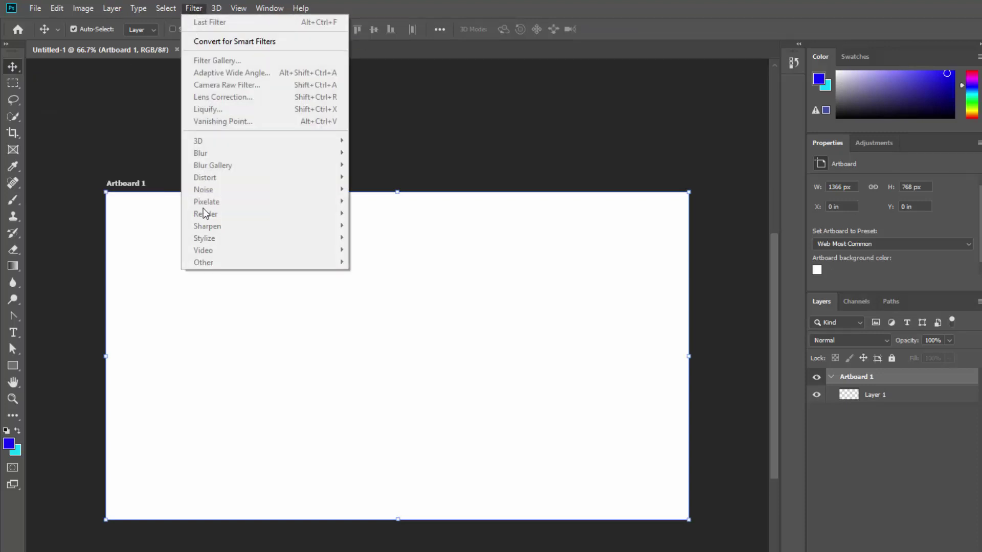
pyautogui.click(888, 401)
pyautogui.click(193, 8)
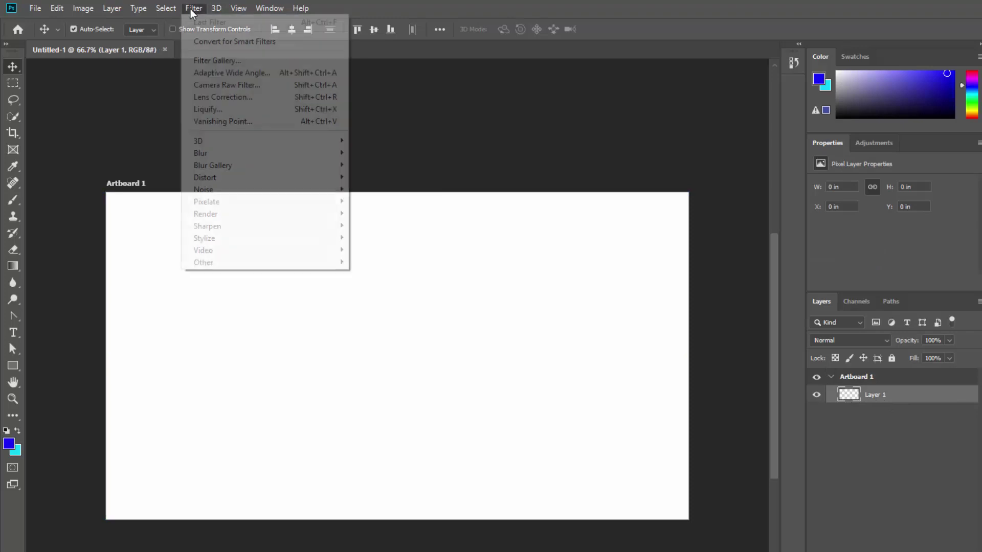
pyautogui.moveTo(227, 217)
pyautogui.click(376, 7)
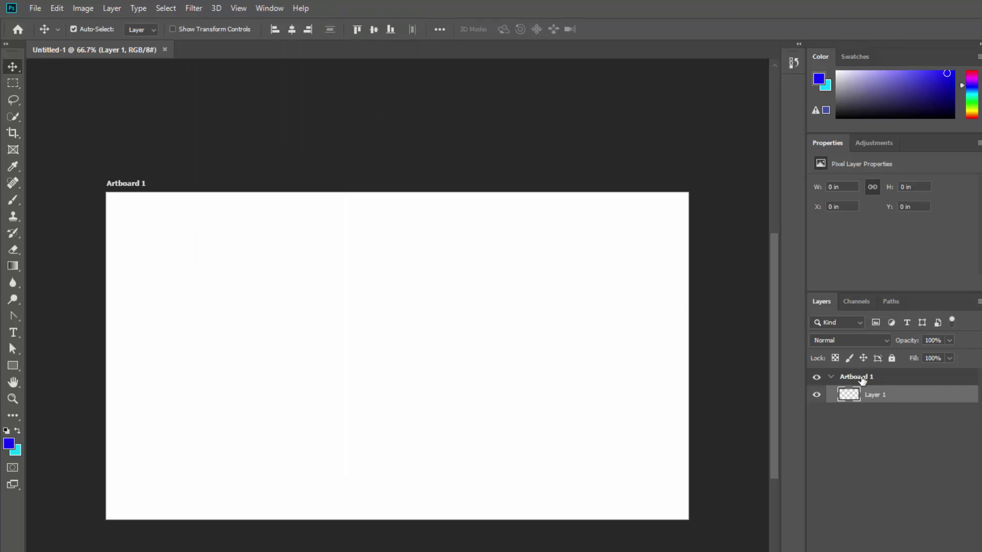
pyautogui.click(854, 378)
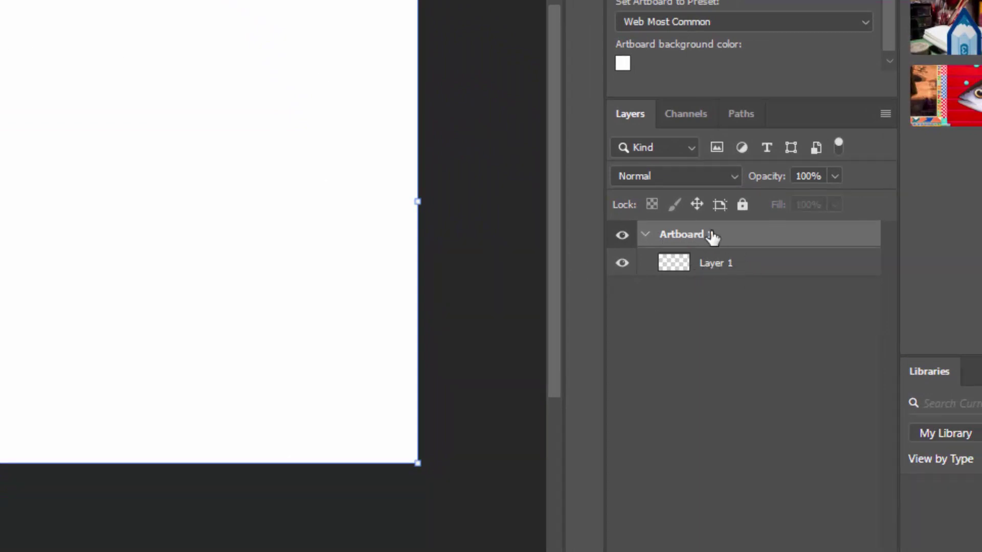
# Step: Select Layer 1 inside Artboard 1 and fill it with the Clouds render filter
pyautogui.click(752, 270)
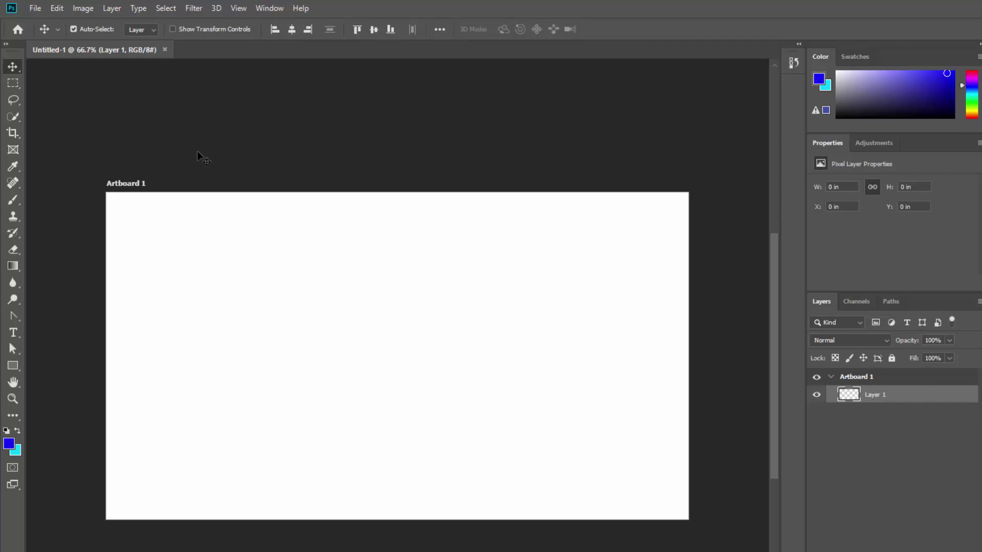
pyautogui.click(193, 8)
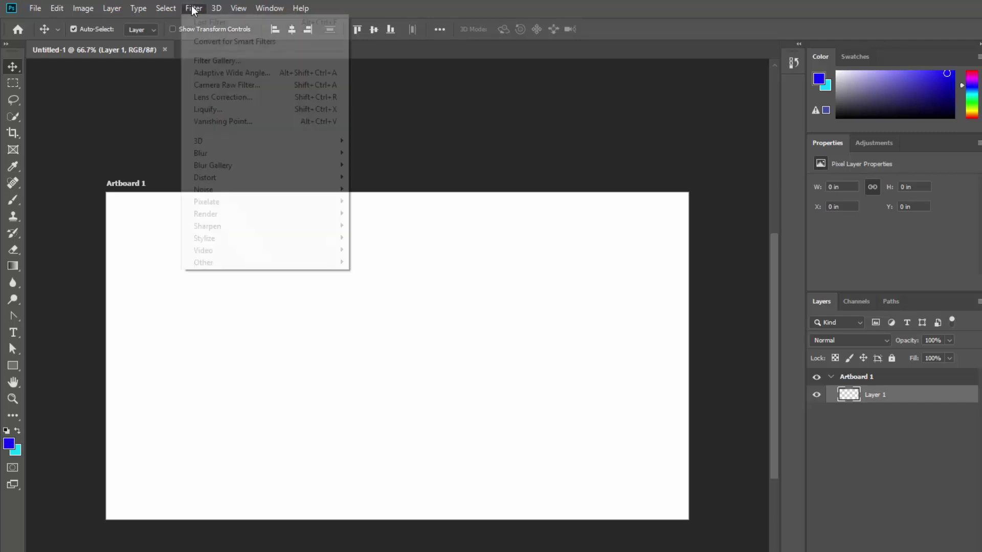
pyautogui.moveTo(214, 141)
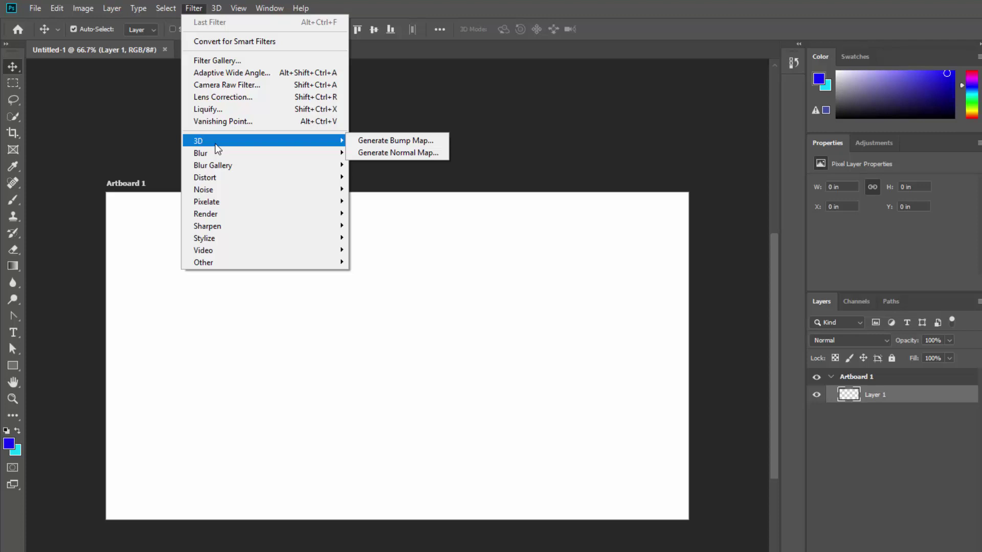
pyautogui.moveTo(221, 215)
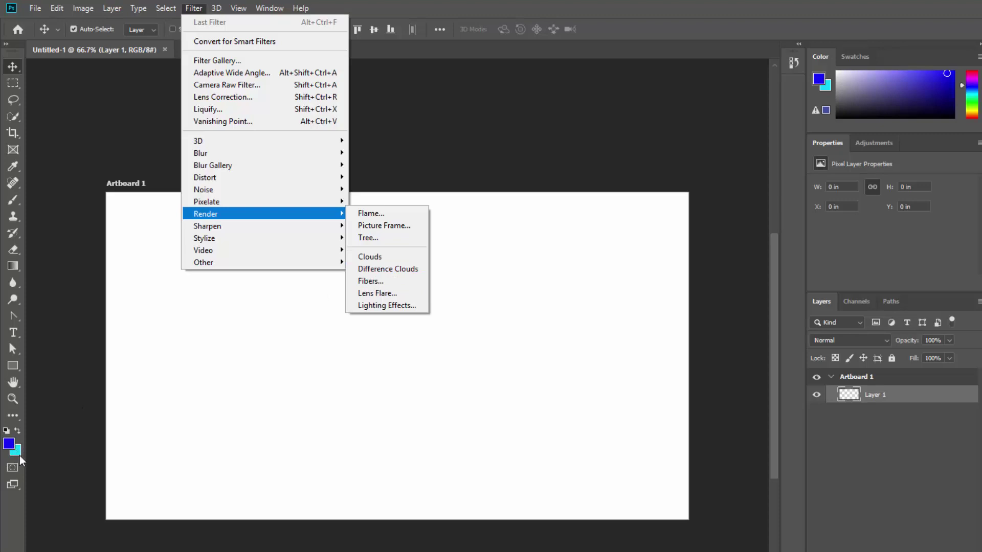
pyautogui.click(366, 261)
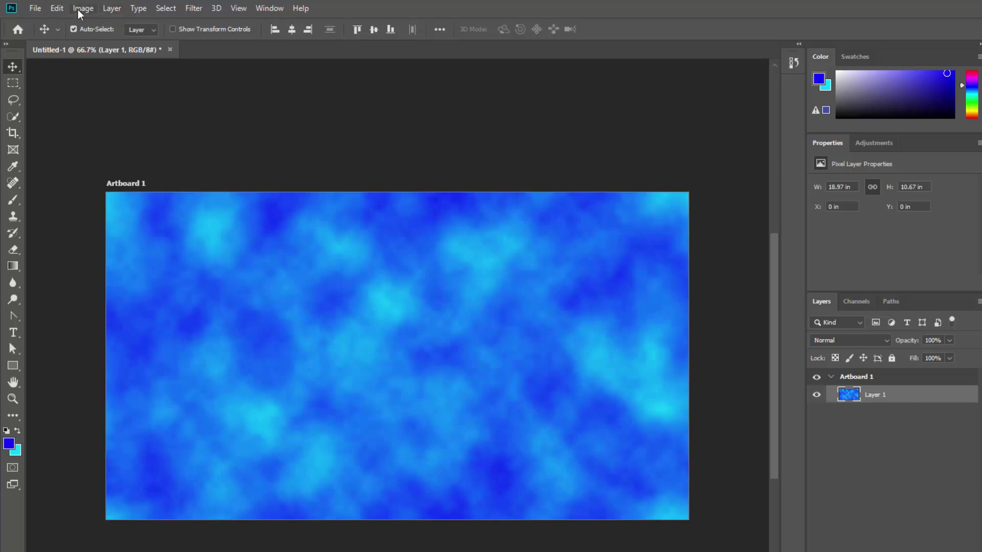
pyautogui.click(58, 8)
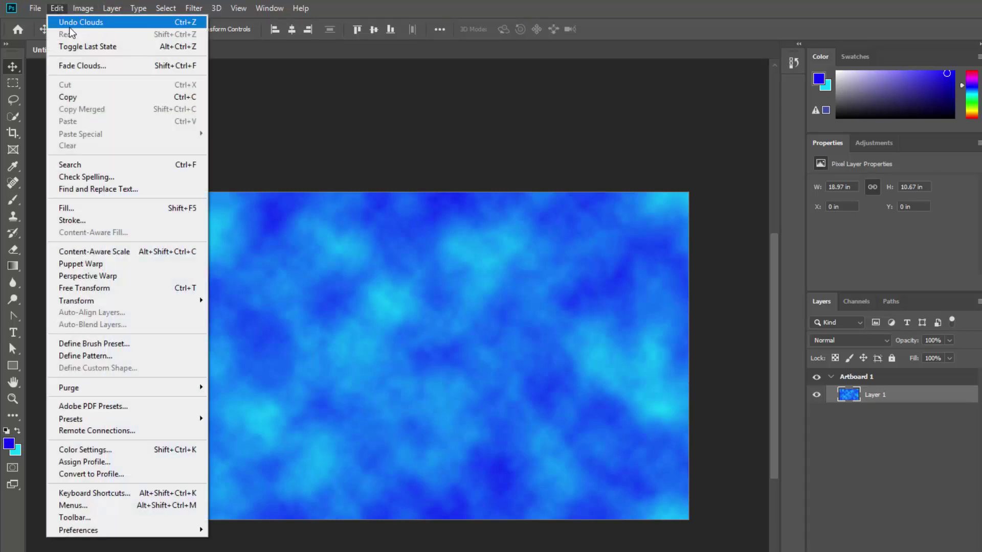
pyautogui.click(332, 12)
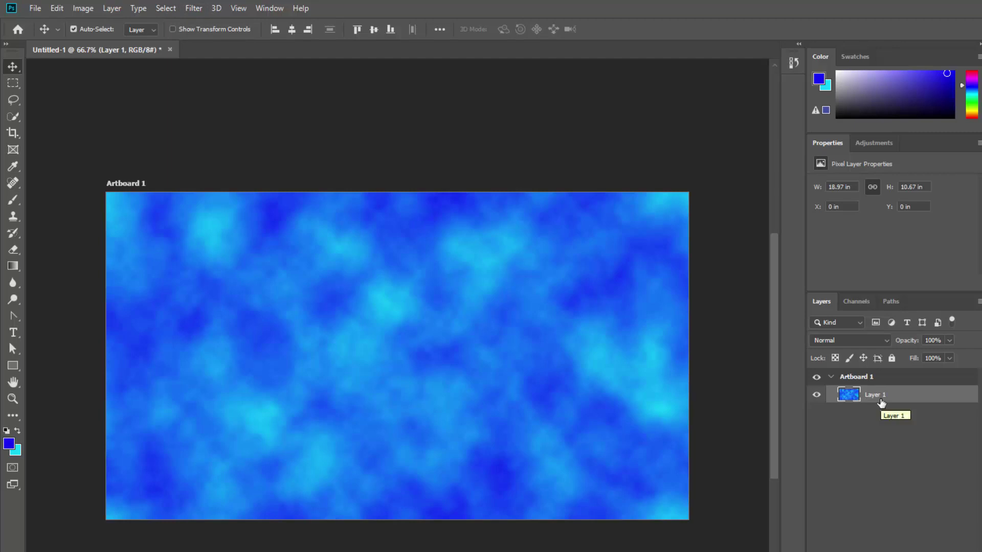
# Step: Apply the Color Halftone pixelate filter to the blue clouds on Layer 1 with a maximum radius of 20 pixels
pyautogui.click(193, 11)
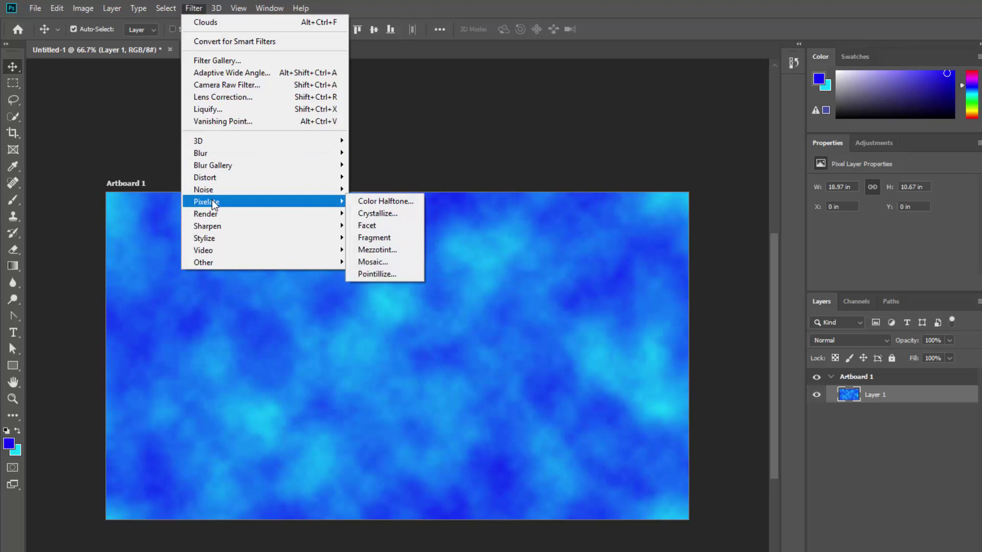
pyautogui.click(395, 203)
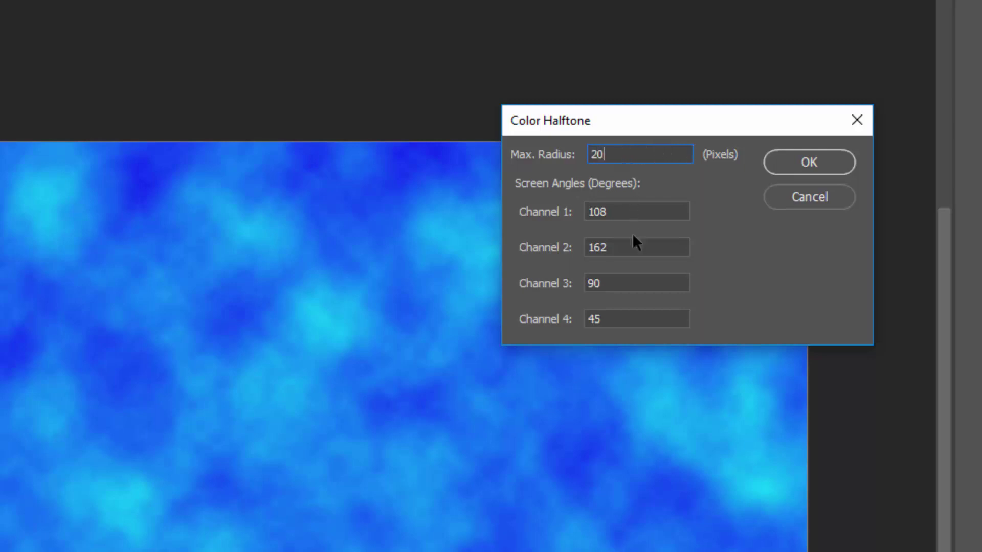
pyautogui.click(805, 165)
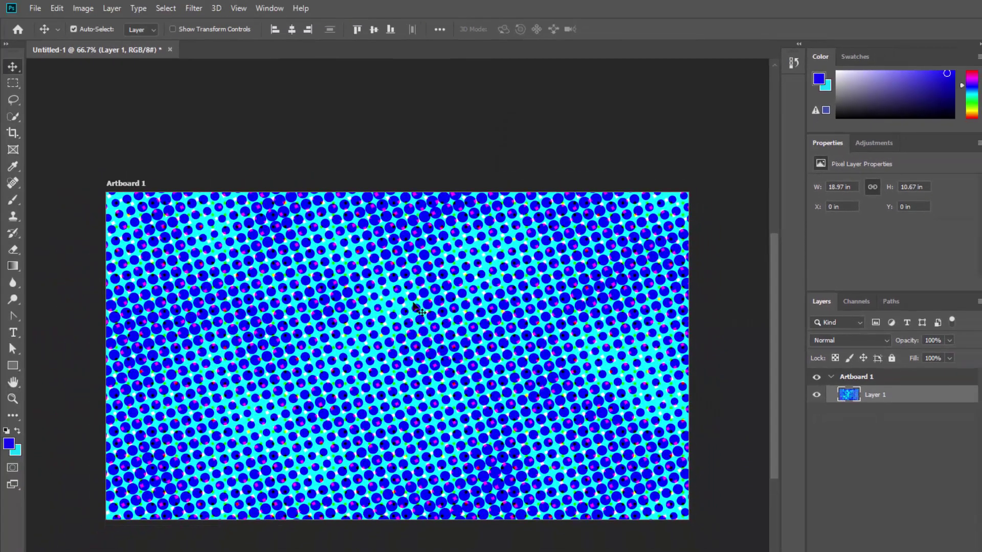
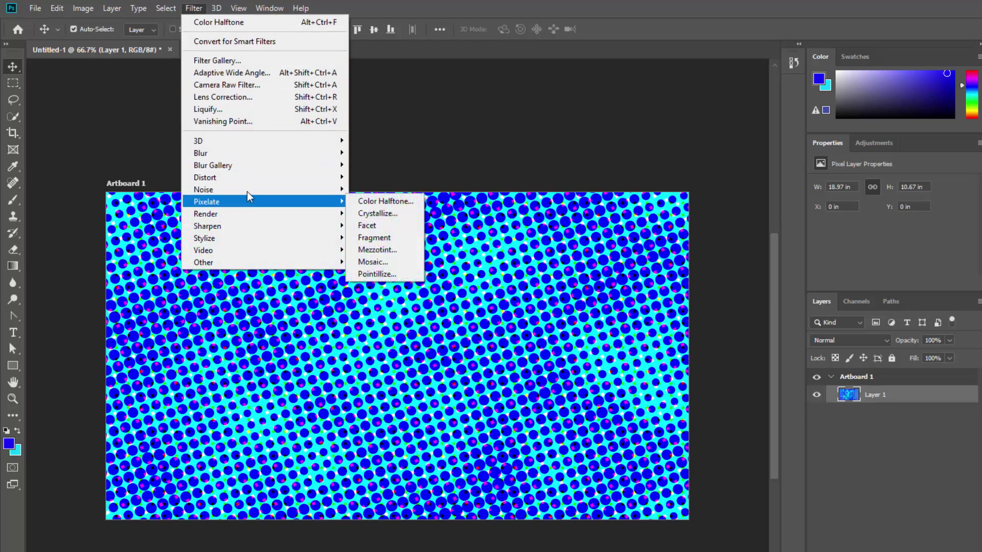
# Step: Try the Ripple distortion on the halftone layer with amount -379% and size Large, and undo it
pyautogui.moveTo(247, 180)
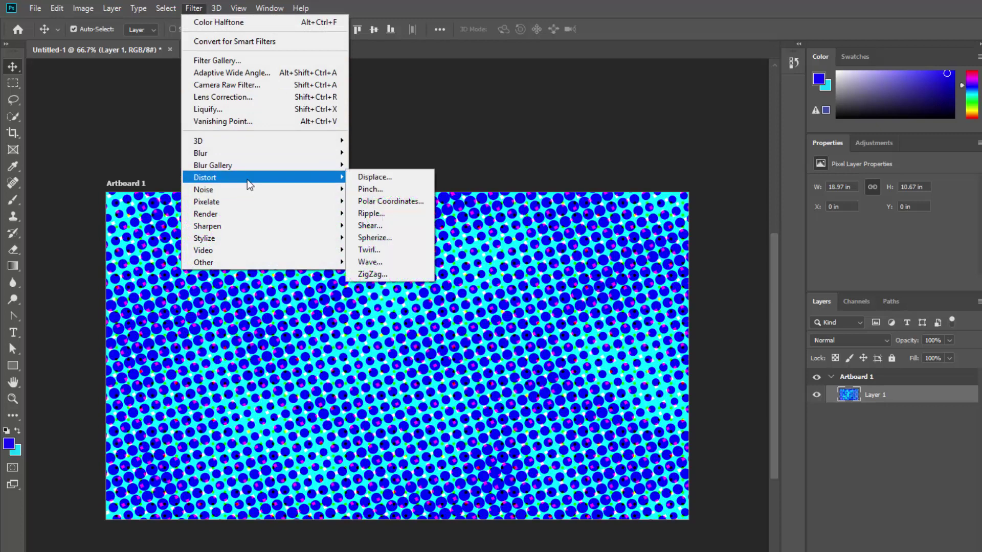
pyautogui.click(381, 215)
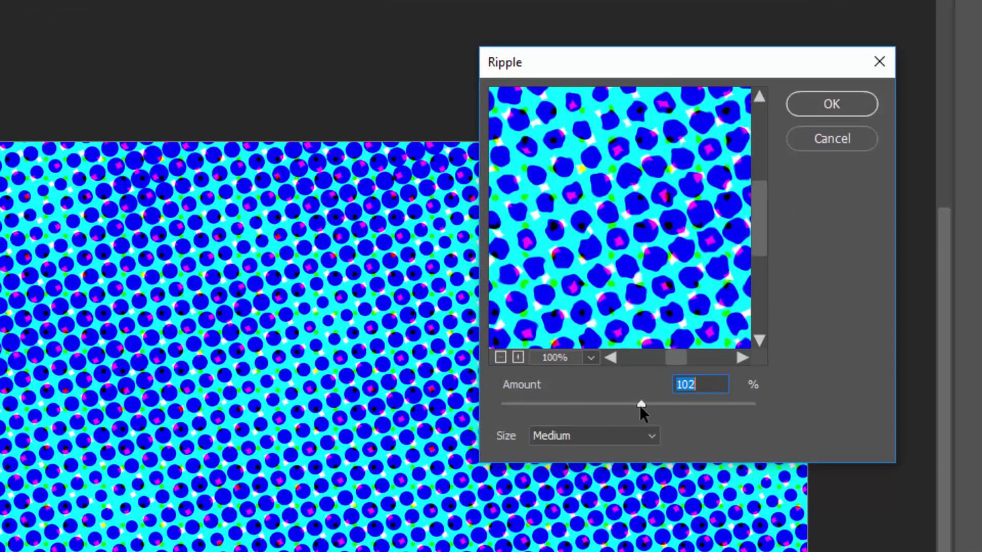
pyautogui.moveTo(641, 405); pyautogui.dragTo(580, 425)
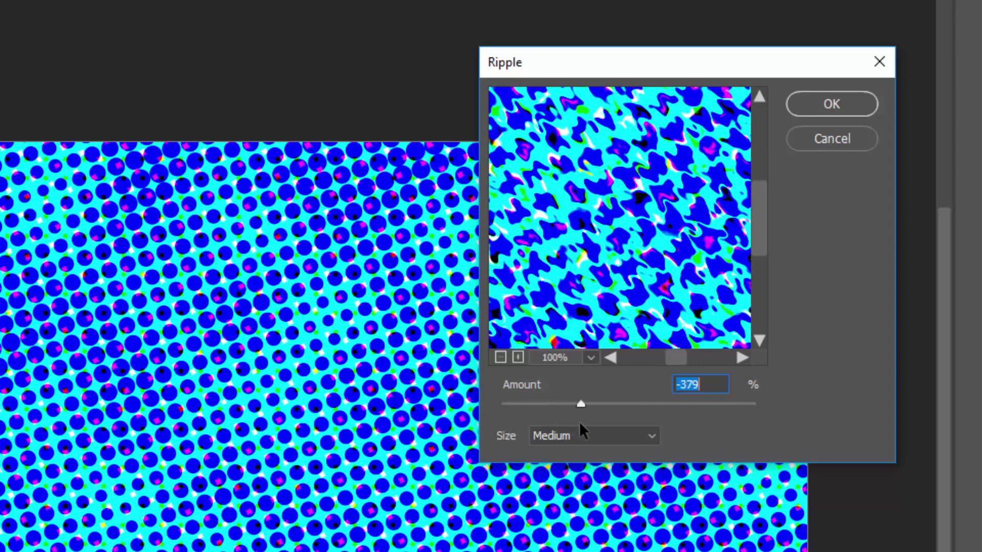
pyautogui.click(654, 438)
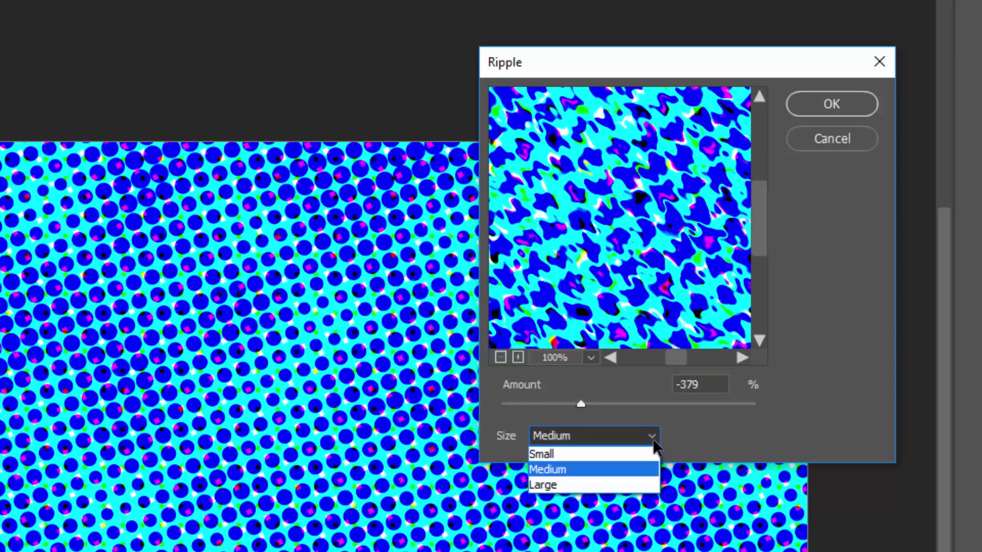
pyautogui.click(642, 483)
pyautogui.moveTo(586, 404)
pyautogui.mouseDown()
pyautogui.moveTo(631, 407)
pyautogui.moveTo(548, 411)
pyautogui.moveTo(580, 416)
pyautogui.mouseUp()
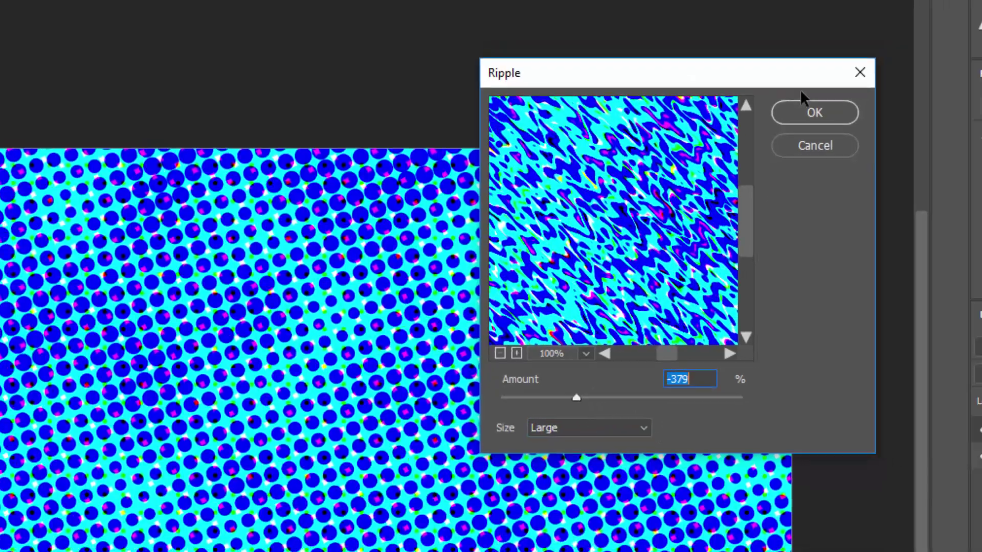
pyautogui.click(831, 104)
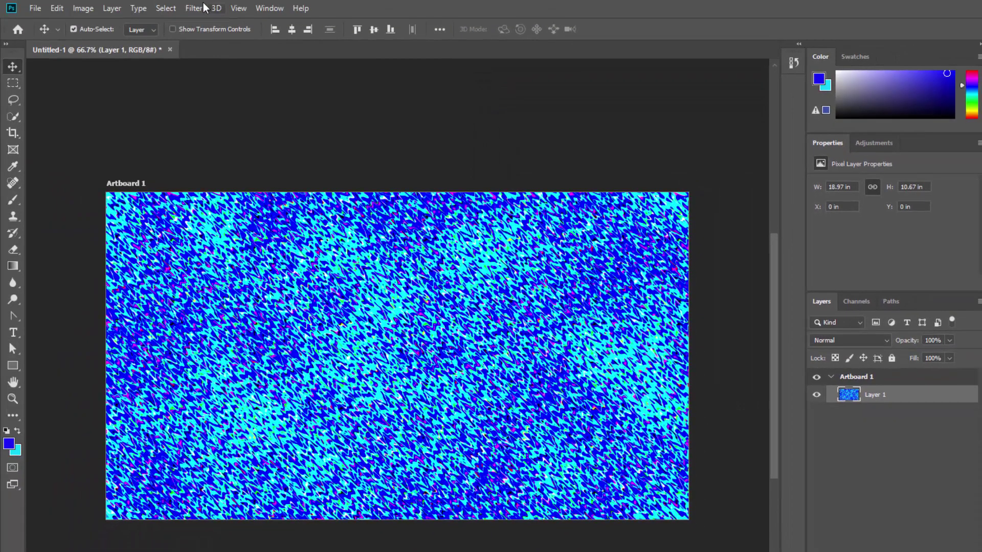
pyautogui.click(57, 8)
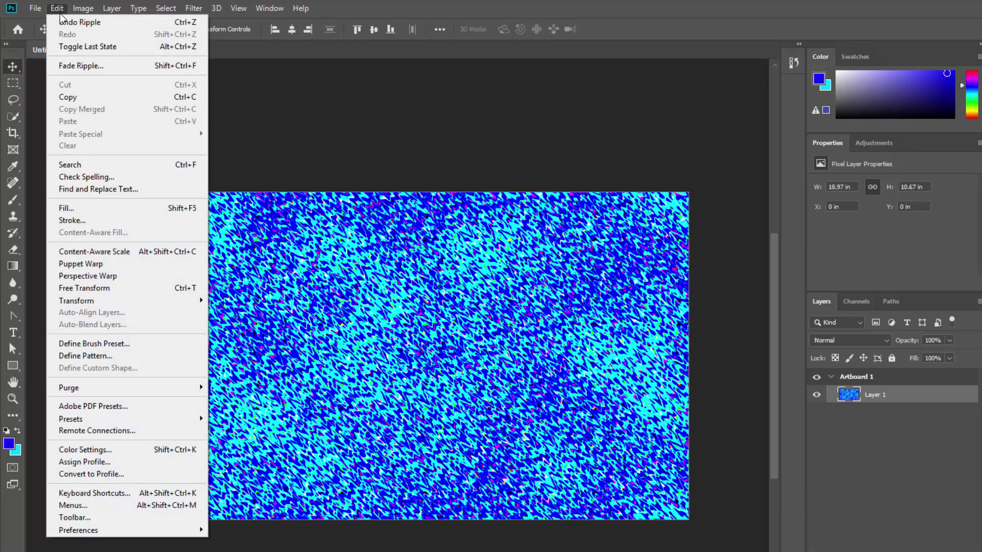
pyautogui.click(62, 26)
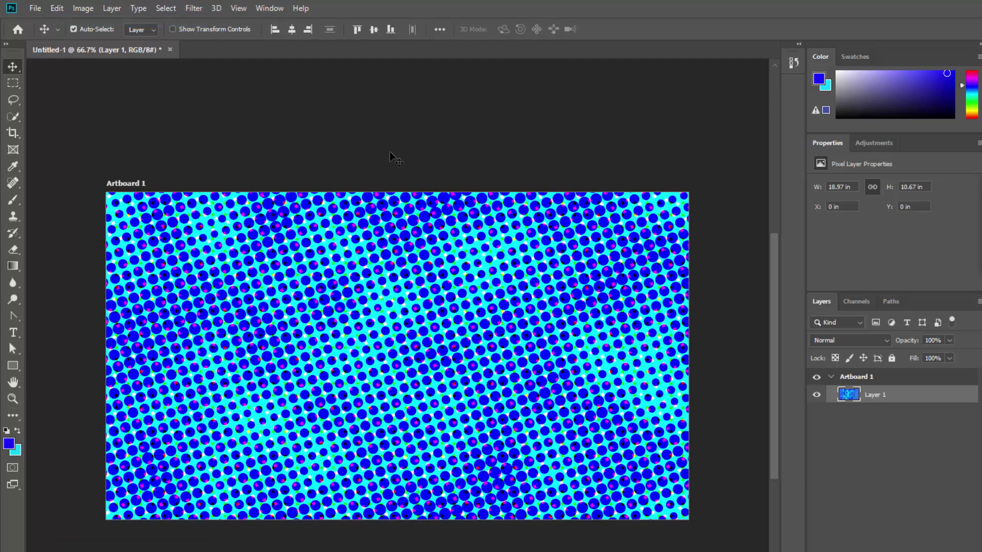
# Step: Apply a Motion Blur at a 0° angle to the halftone dots on Layer 1, using a moderate distance to produce streaks
pyautogui.click(183, 10)
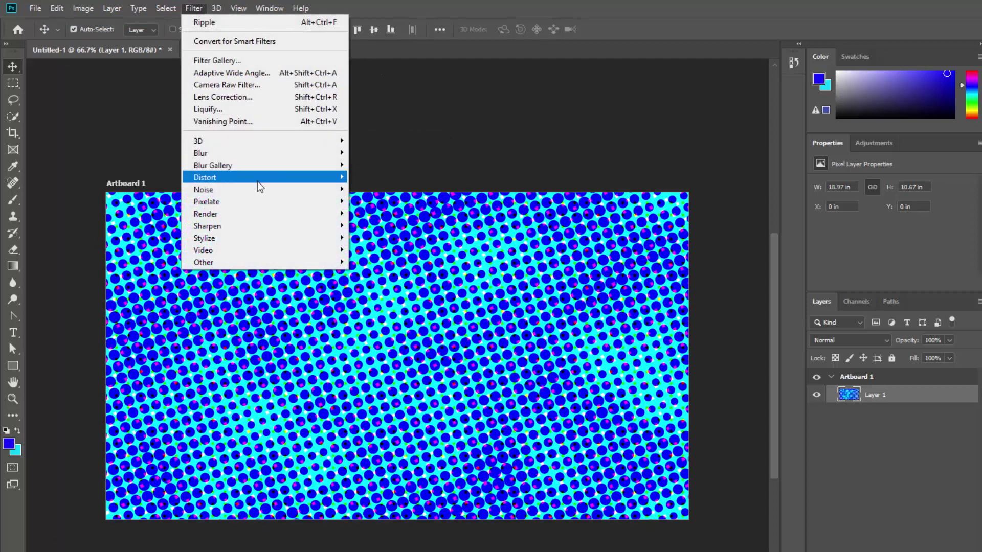
pyautogui.moveTo(259, 186)
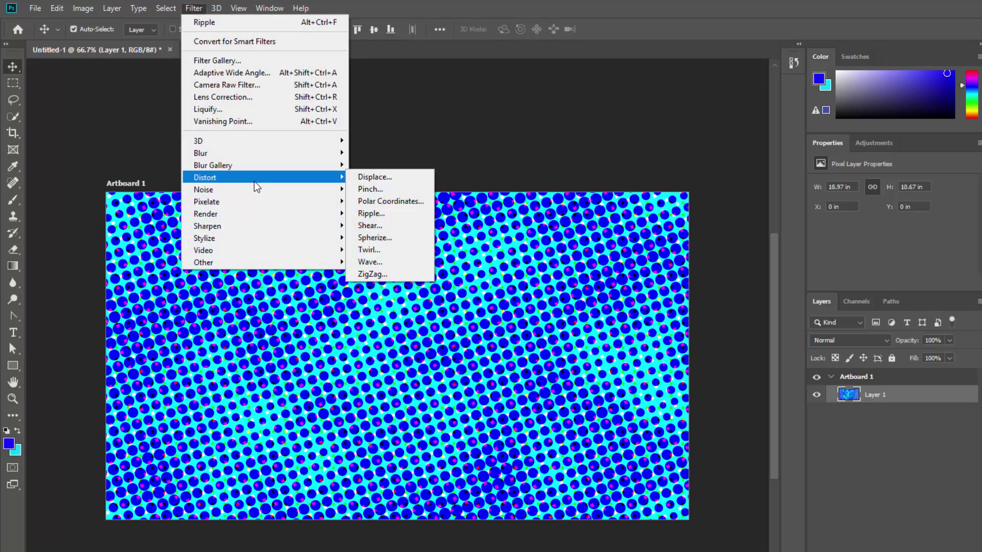
pyautogui.moveTo(257, 153)
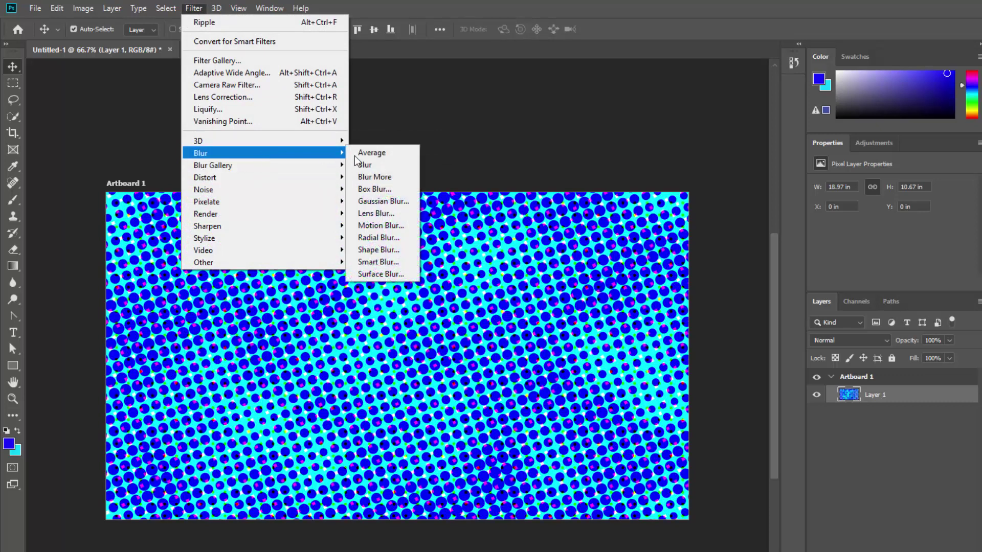
pyautogui.click(381, 225)
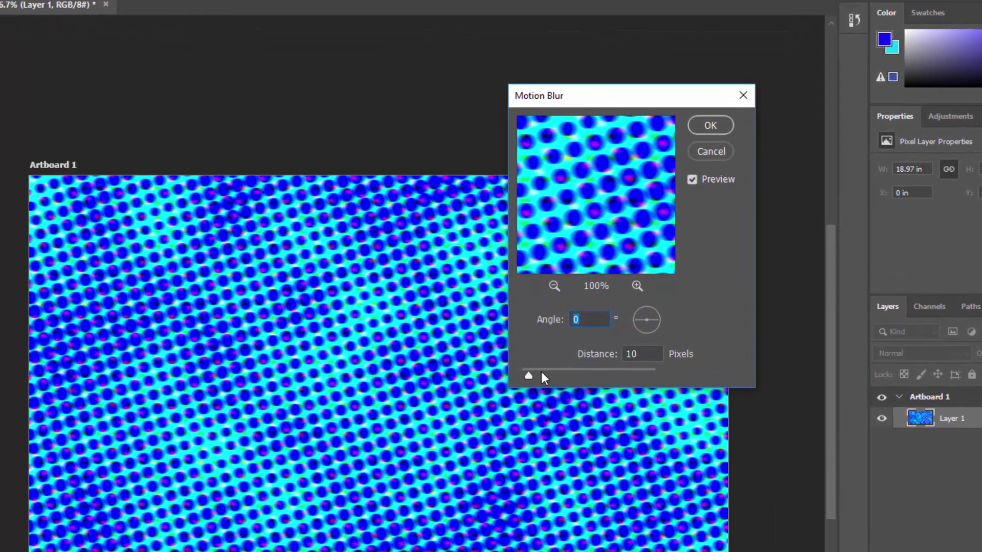
pyautogui.moveTo(575, 374)
pyautogui.mouseDown()
pyautogui.moveTo(562, 376)
pyautogui.moveTo(575, 379)
pyautogui.mouseUp()
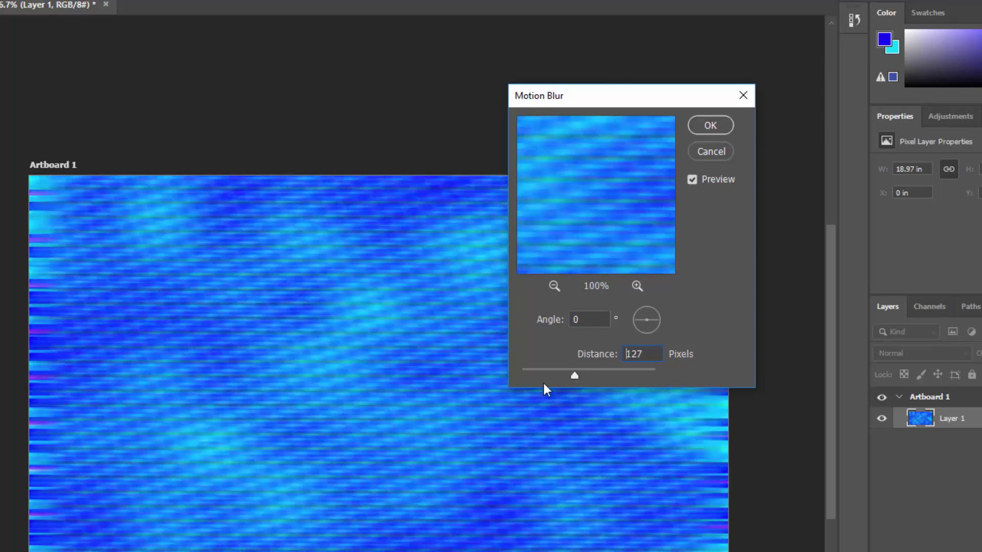
pyautogui.moveTo(574, 376); pyautogui.dragTo(542, 379)
pyautogui.click(710, 124)
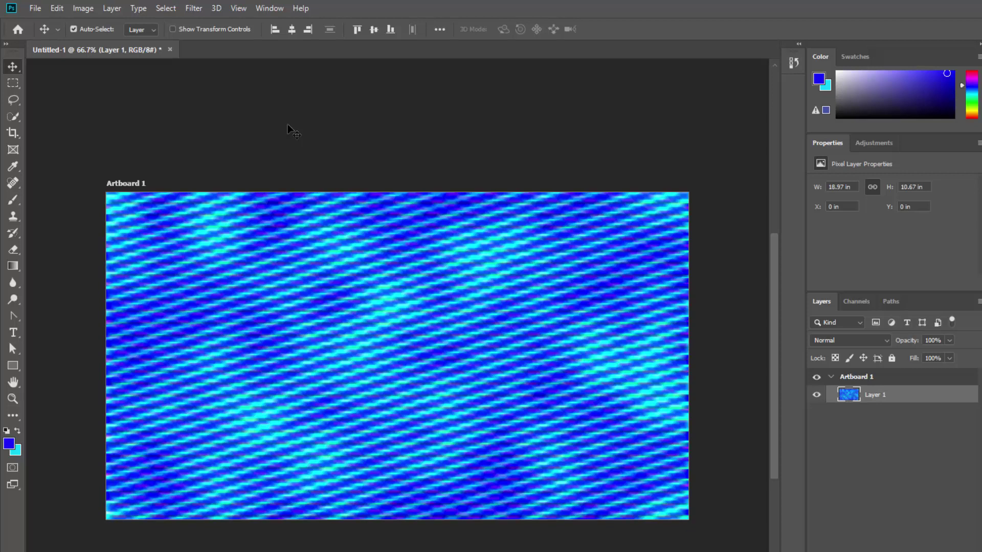
# Step: Create a second web document of 1366 x 768 pixels at 72 pixels/inch, RGB, with white background contents and an artboard
pyautogui.click(37, 10)
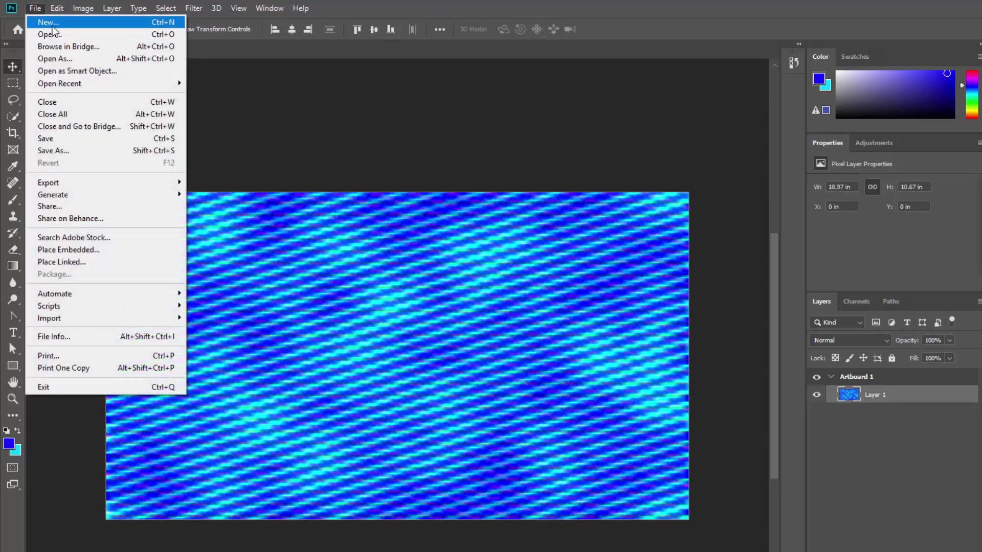
pyautogui.click(51, 25)
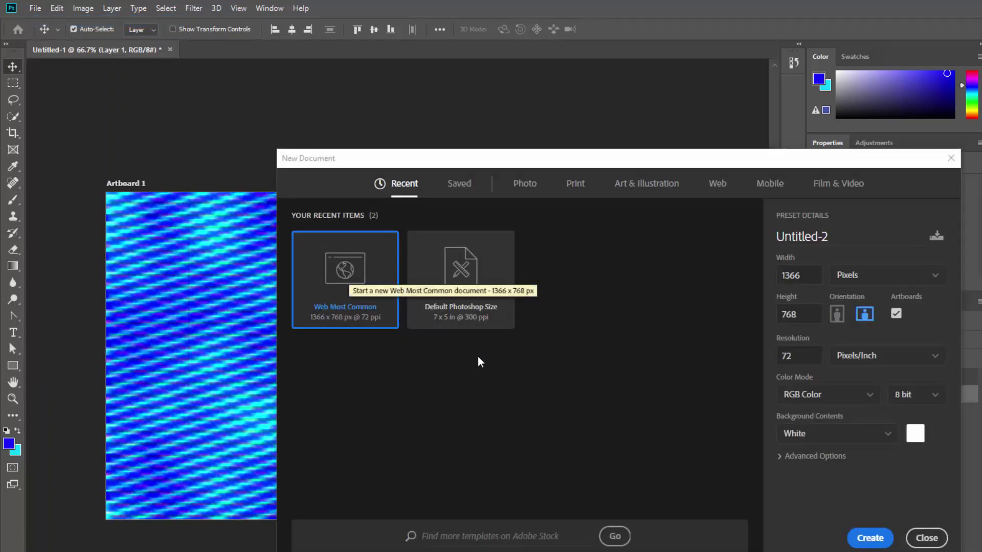
pyautogui.click(876, 539)
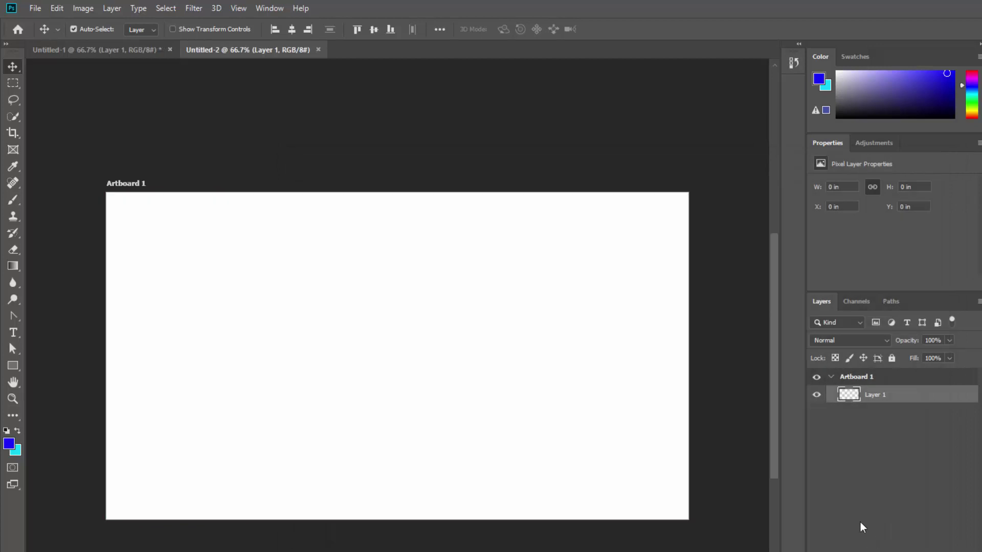
# Step: Set the foreground color to orange-red, #fc4514
pyautogui.click(9, 444)
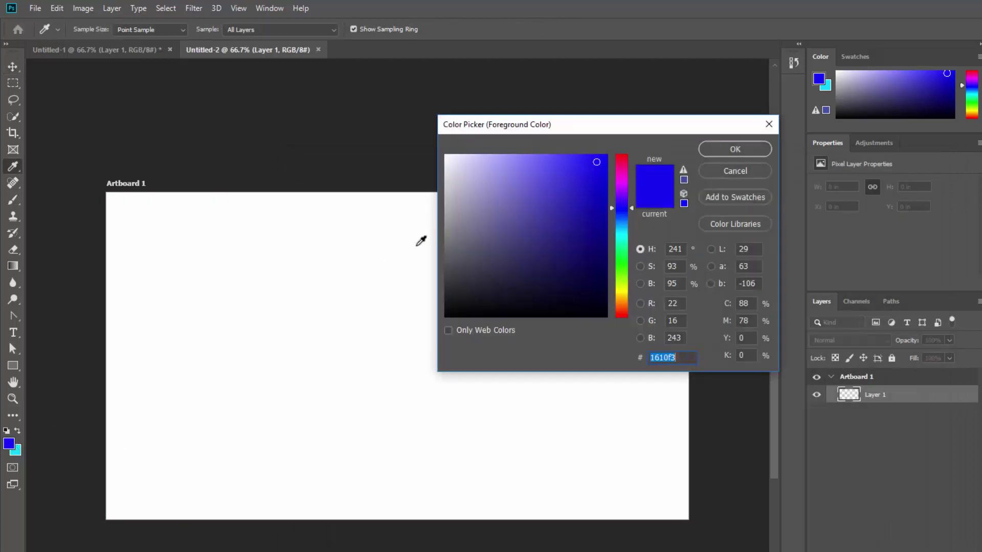
pyautogui.click(623, 312)
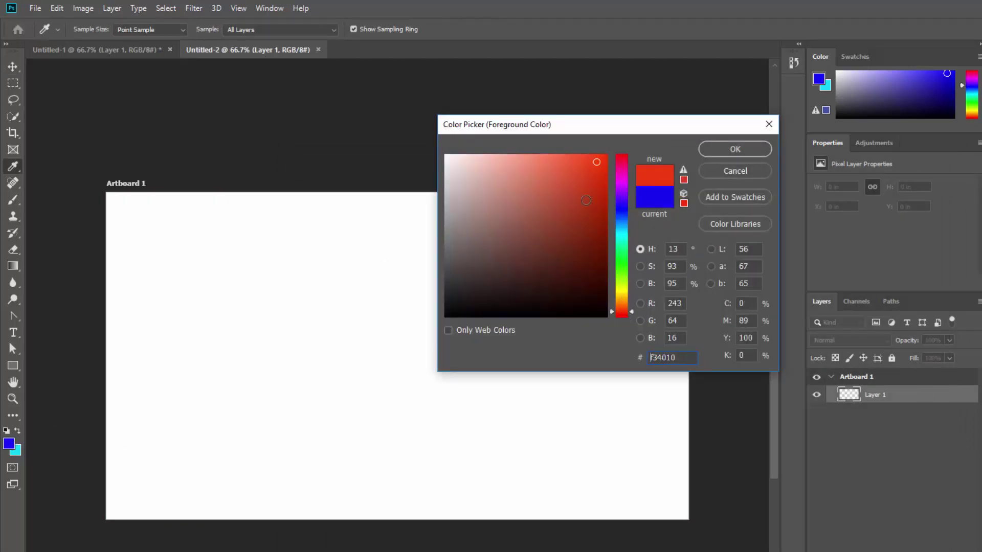
pyautogui.moveTo(587, 169); pyautogui.dragTo(594, 157)
pyautogui.click(730, 153)
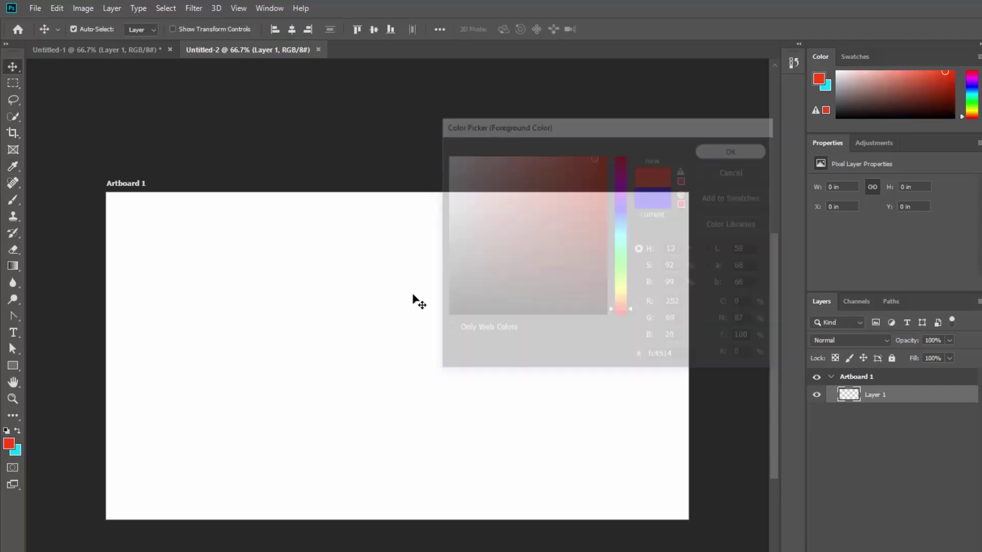
# Step: Set the background color to white
pyautogui.click(17, 451)
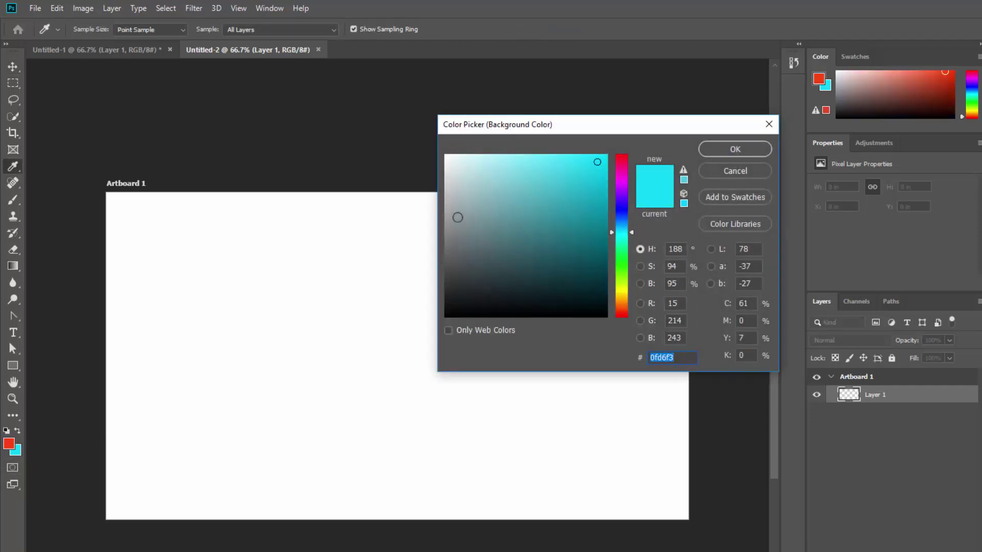
pyautogui.moveTo(458, 218); pyautogui.dragTo(433, 140)
pyautogui.click(701, 151)
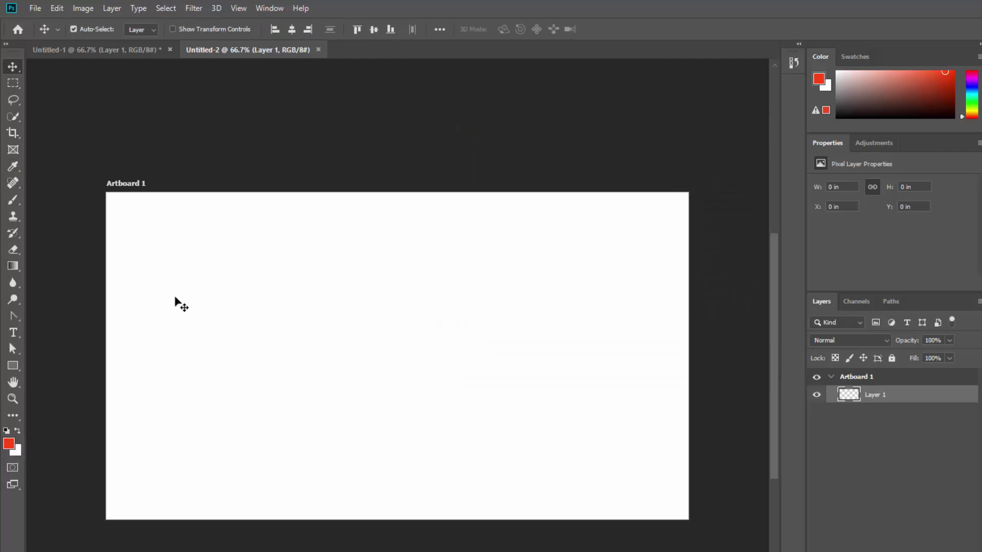
# Step: Fill Layer 1 of the new document with the Clouds render filter
pyautogui.click(202, 10)
pyautogui.moveTo(225, 155)
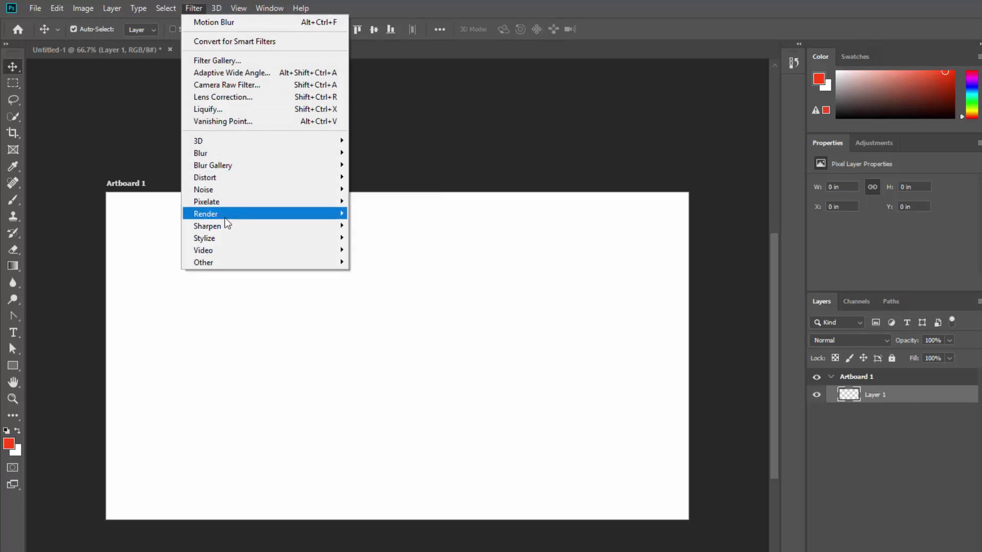
pyautogui.moveTo(271, 217)
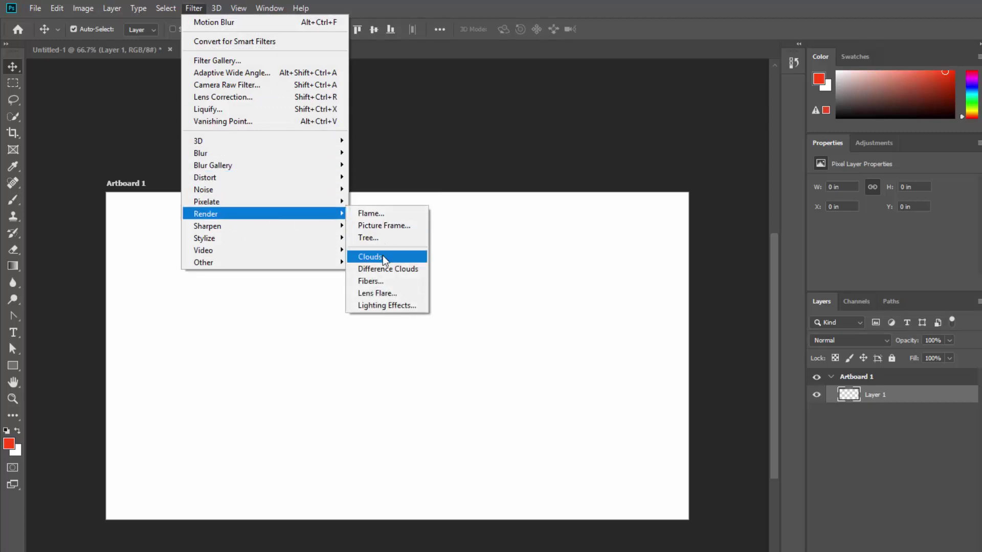
pyautogui.click(370, 257)
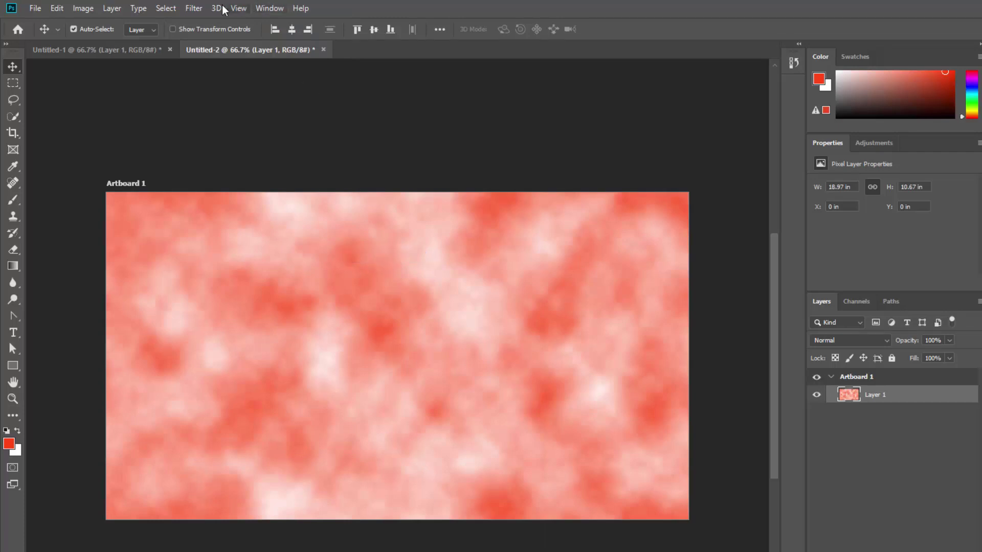
# Step: Open the Filter Gallery for Layer 1 and preview the Artistic filters Colored Pencil, Cutout, Dry Brush and Neon Glow
pyautogui.click(193, 9)
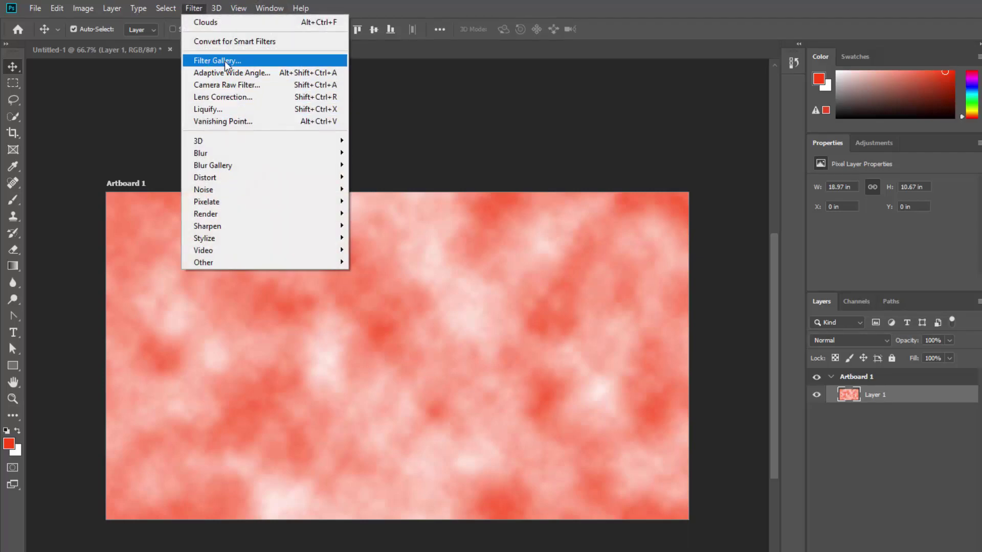
pyautogui.click(225, 61)
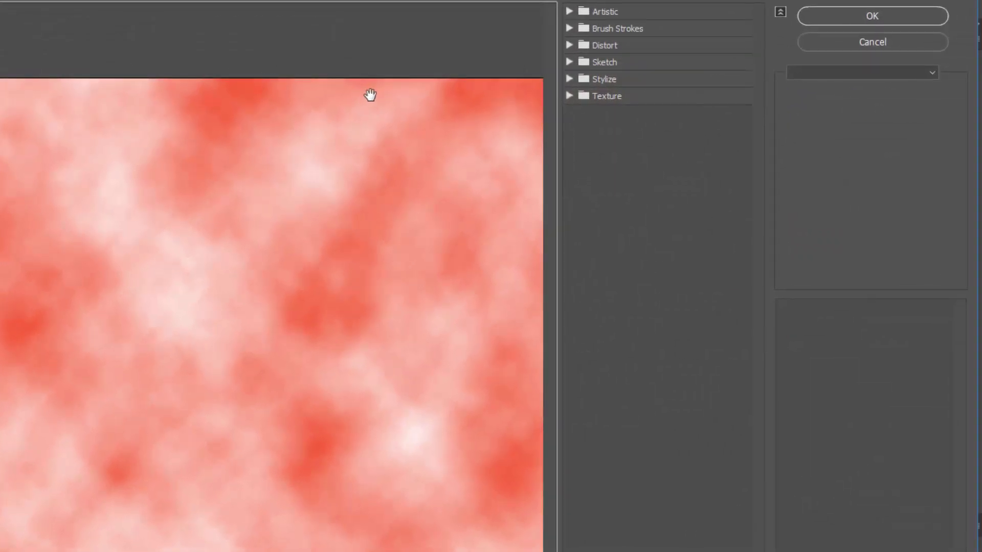
pyautogui.click(569, 11)
pyautogui.click(592, 51)
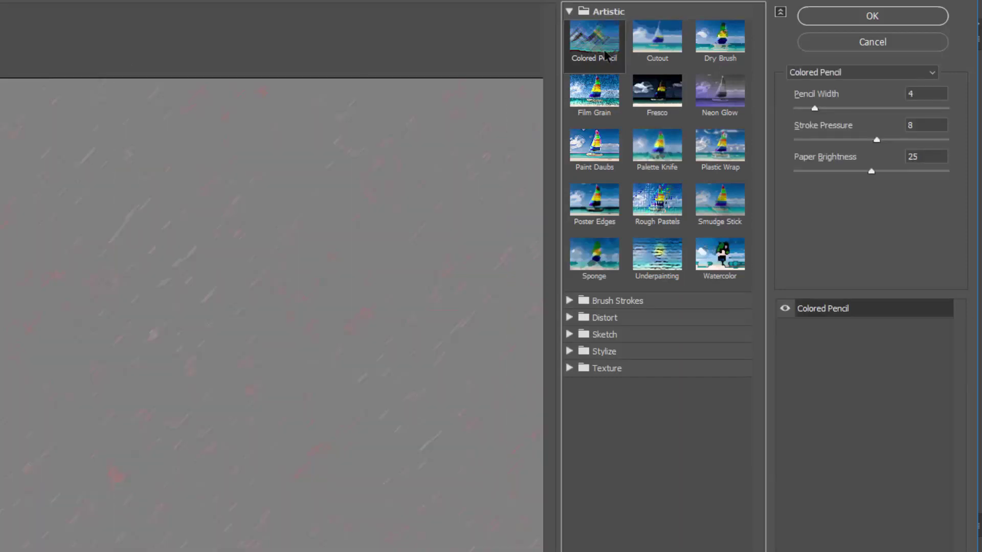
pyautogui.click(661, 52)
pyautogui.click(594, 43)
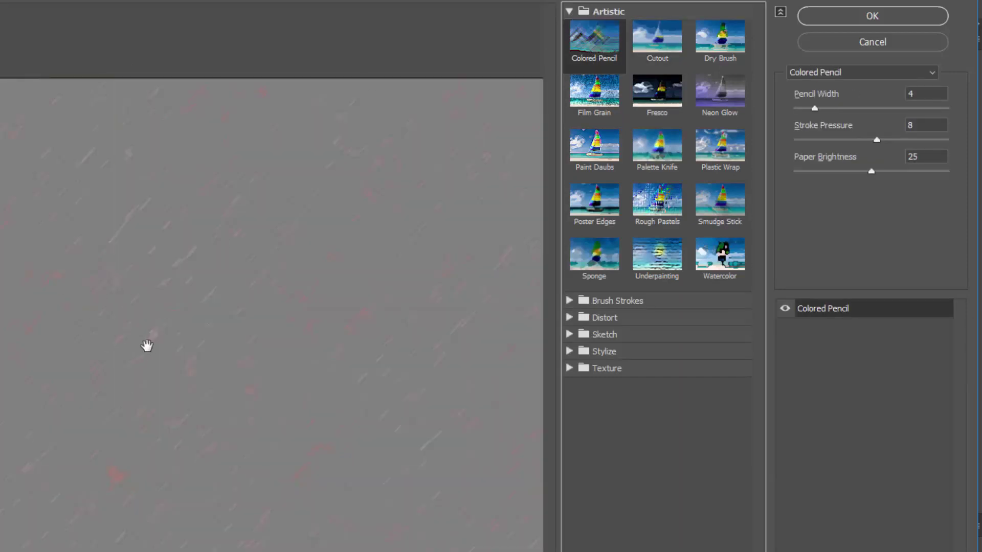
pyautogui.click(664, 36)
pyautogui.click(716, 41)
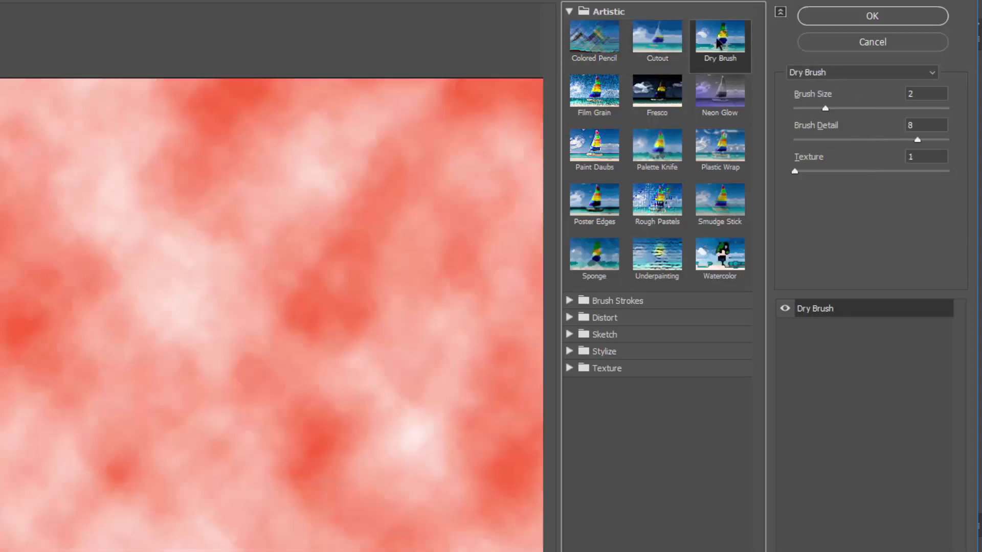
pyautogui.click(719, 103)
# Step: Try the Fresco filter on the clouds with Brush Size 3, Brush Detail 4 and Texture 1
pyautogui.click(655, 99)
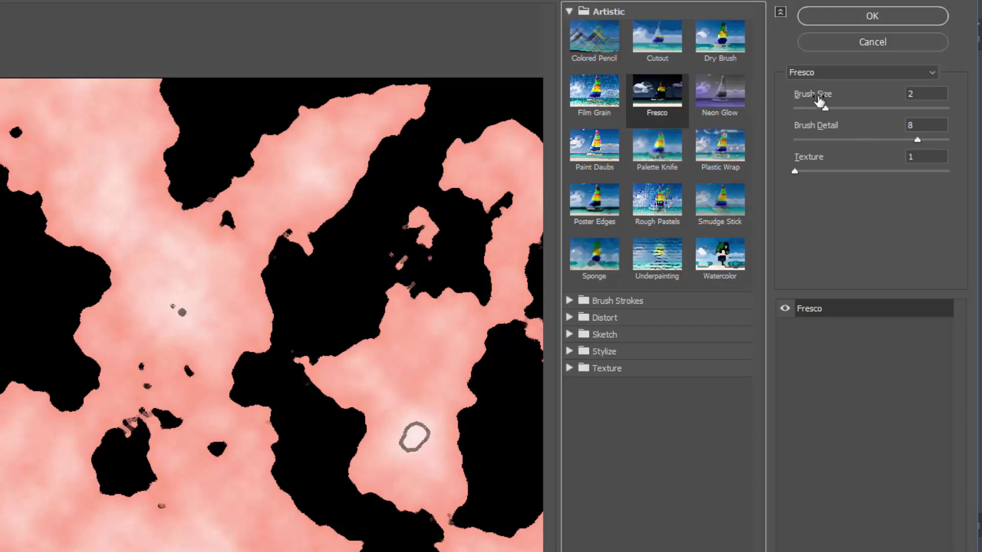
pyautogui.moveTo(826, 114)
pyautogui.mouseDown()
pyautogui.moveTo(866, 106)
pyautogui.moveTo(840, 115)
pyautogui.mouseUp()
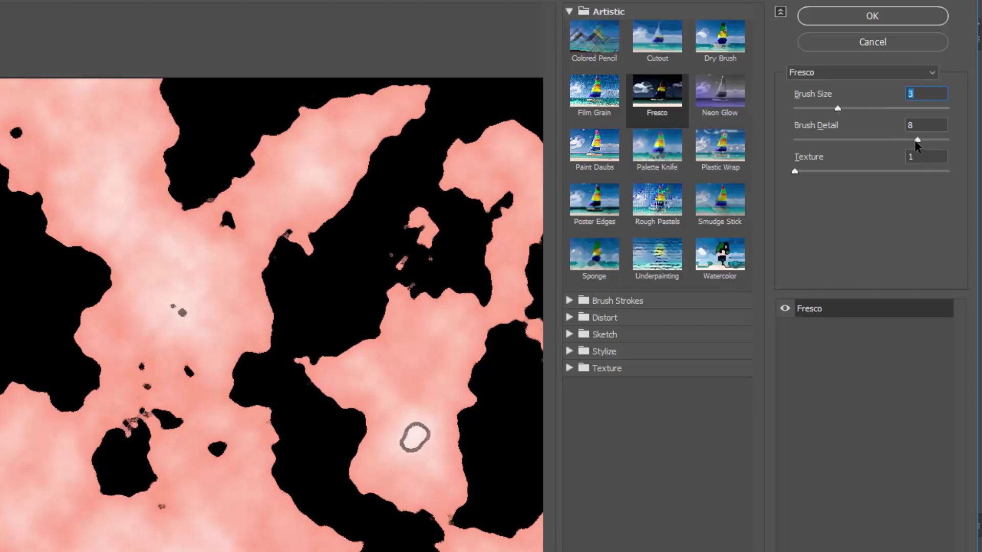
pyautogui.moveTo(917, 140)
pyautogui.mouseDown()
pyautogui.moveTo(835, 145)
pyautogui.moveTo(851, 144)
pyautogui.mouseUp()
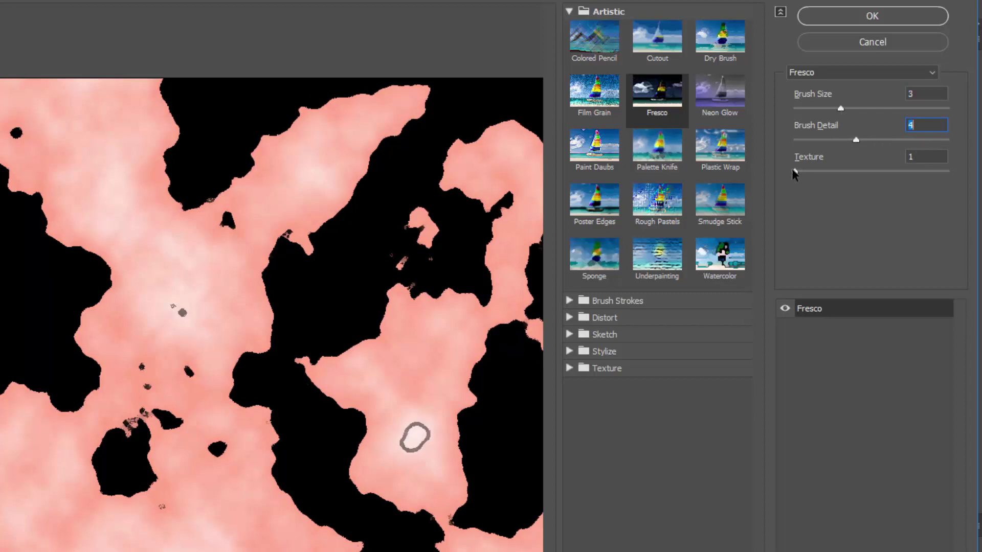
pyautogui.moveTo(795, 174)
pyautogui.mouseDown()
pyautogui.moveTo(837, 171)
pyautogui.moveTo(799, 176)
pyautogui.mouseUp()
# Step: Preview Paint Daubs and Palette Knife, and try Plastic Wrap with Smoothness 9
pyautogui.click(603, 153)
pyautogui.click(682, 155)
pyautogui.click(723, 156)
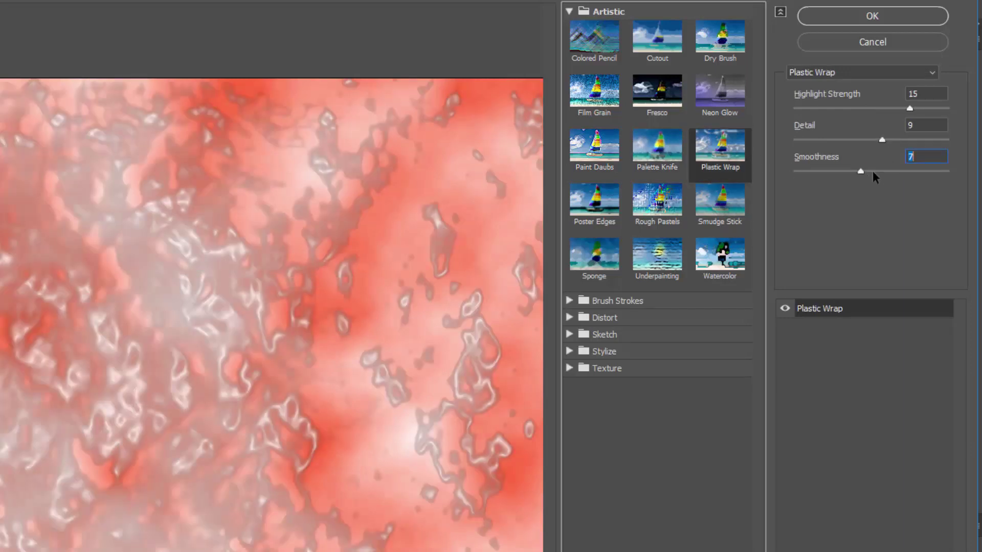
pyautogui.moveTo(870, 172)
pyautogui.mouseDown()
pyautogui.moveTo(810, 174)
pyautogui.moveTo(883, 176)
pyautogui.mouseUp()
# Step: Preview the Artistic filters Watercolor, Underpainting and Sponge on the clouds
pyautogui.click(730, 265)
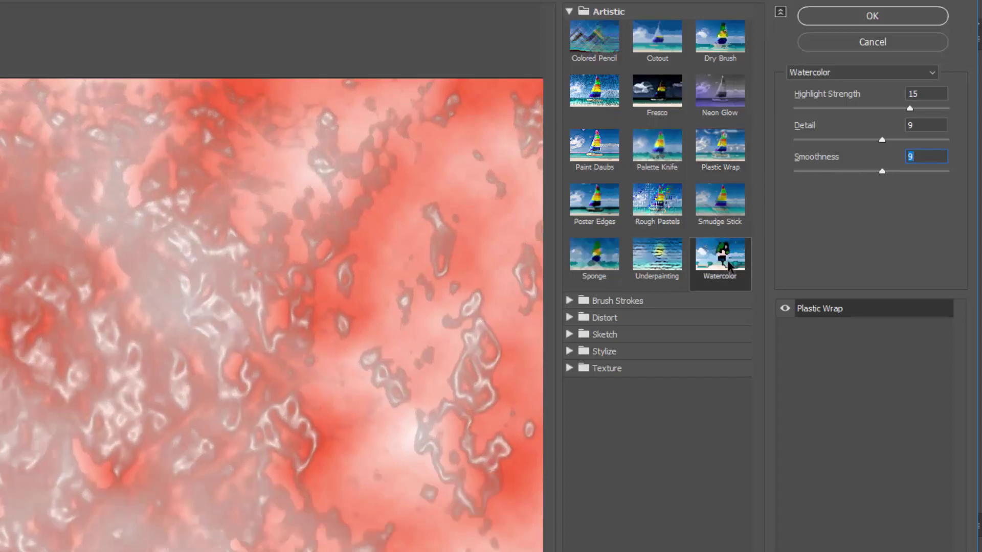
pyautogui.click(657, 256)
pyautogui.click(594, 258)
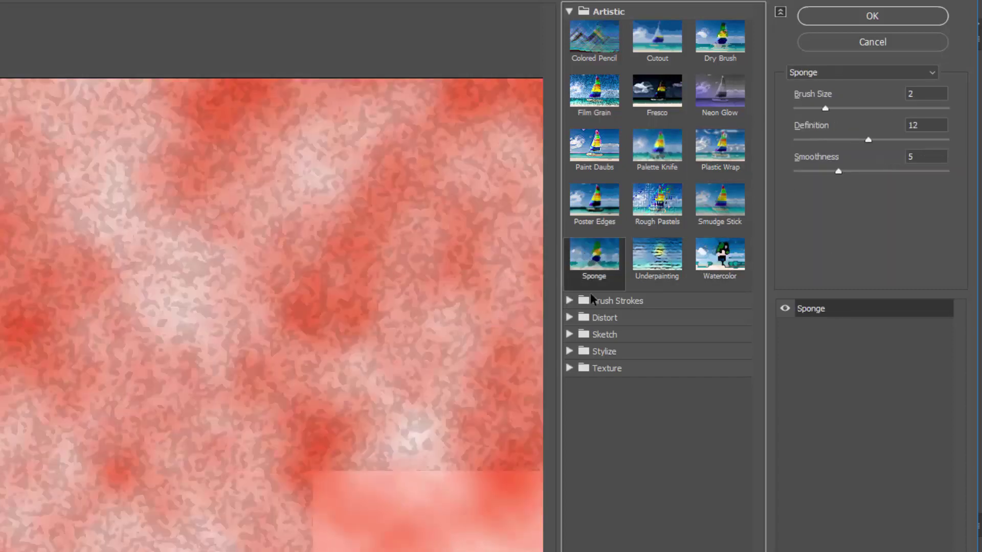
# Step: Preview the Brush Strokes filters Accented Edges, Ink Outlines, Sprayed Strokes and Dark Strokes on the clouds
pyautogui.click(592, 301)
pyautogui.click(594, 327)
pyautogui.click(649, 381)
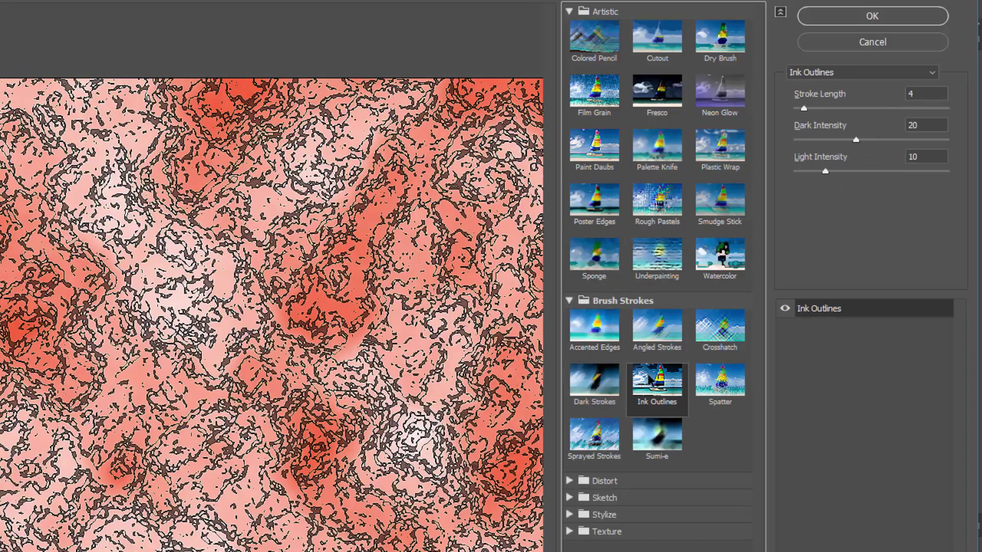
pyautogui.click(591, 449)
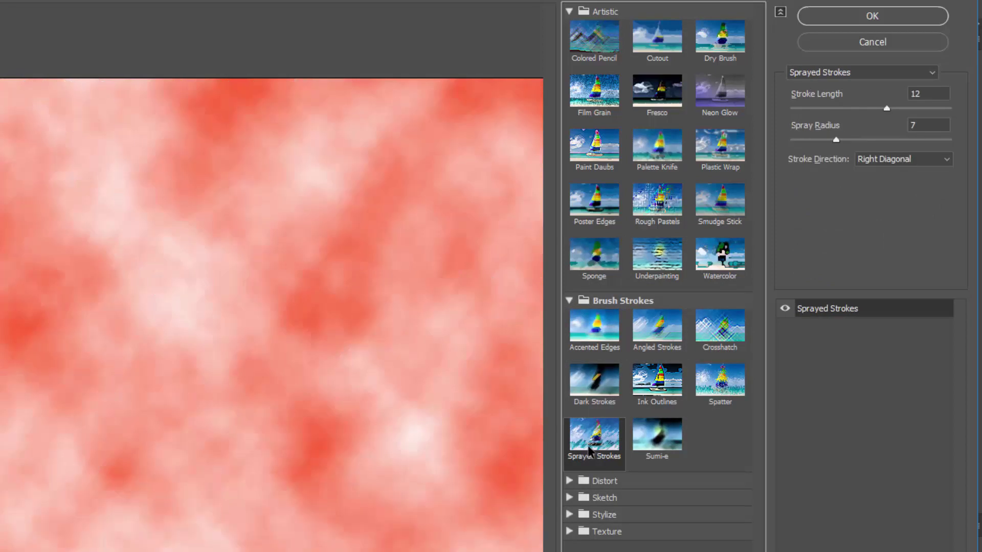
pyautogui.click(593, 387)
# Step: Preview the Distort filters Diffuse Glow and Glass, and try Ocean Ripple with Ripple Size 11 and Ripple Magnitude 5
pyautogui.click(593, 484)
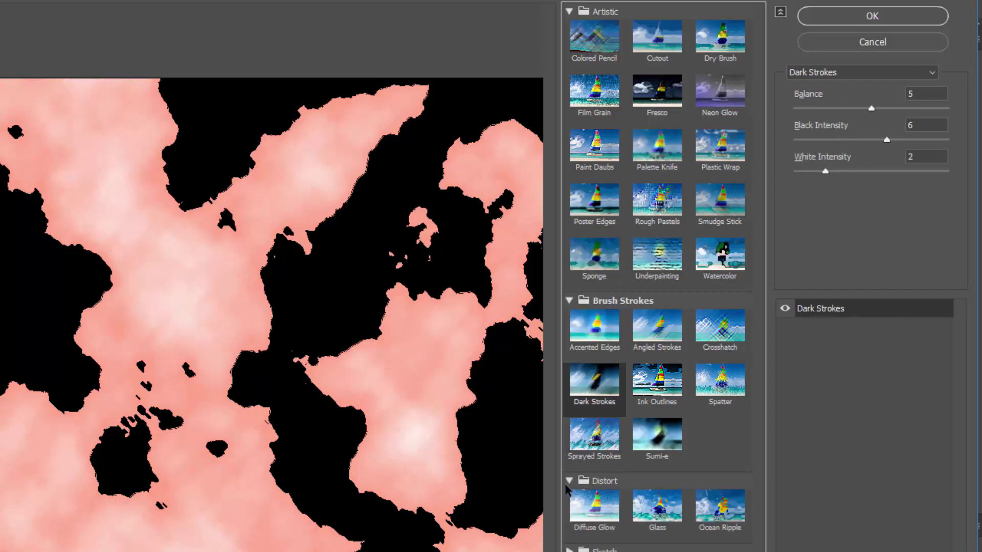
pyautogui.click(595, 507)
pyautogui.click(657, 506)
pyautogui.click(720, 506)
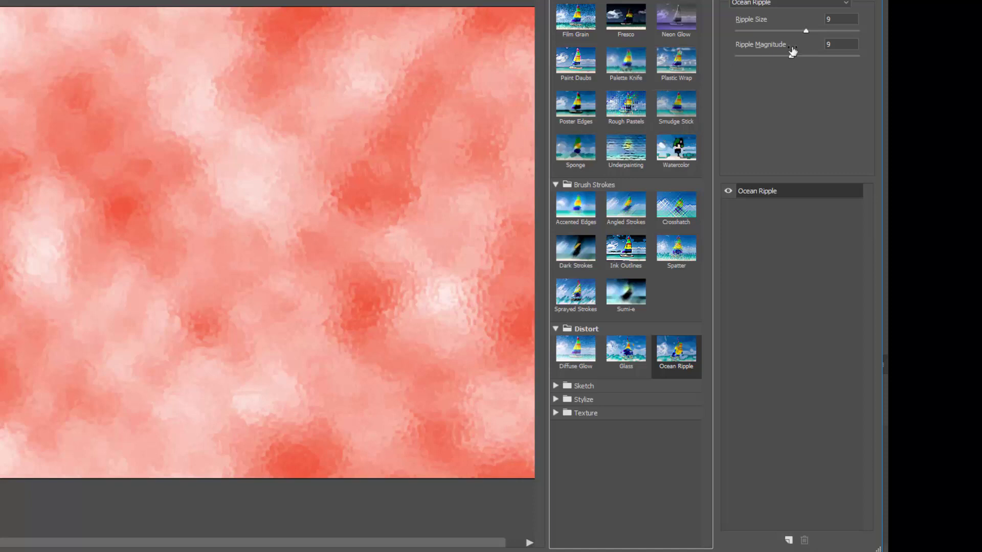
pyautogui.moveTo(809, 31); pyautogui.dragTo(826, 31)
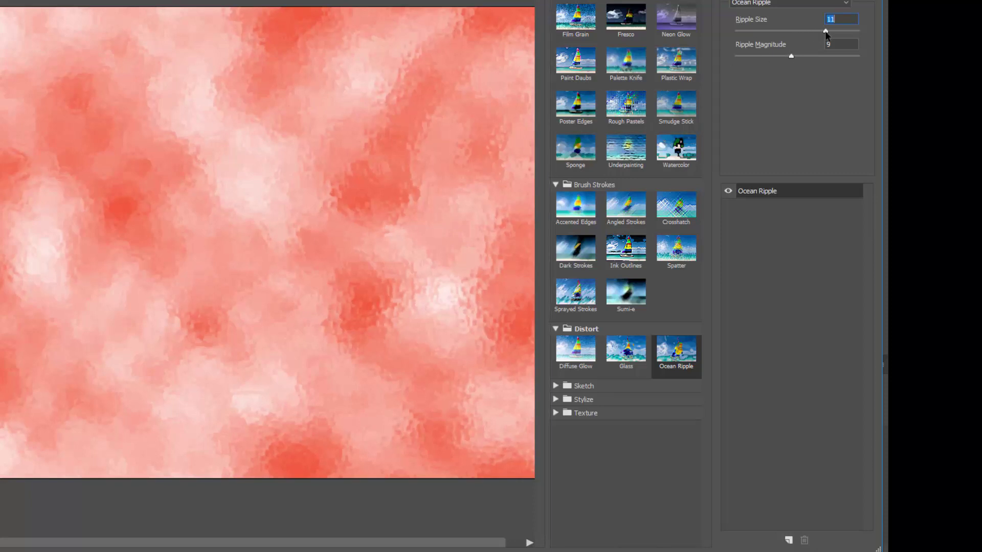
pyautogui.moveTo(783, 56); pyautogui.dragTo(762, 57)
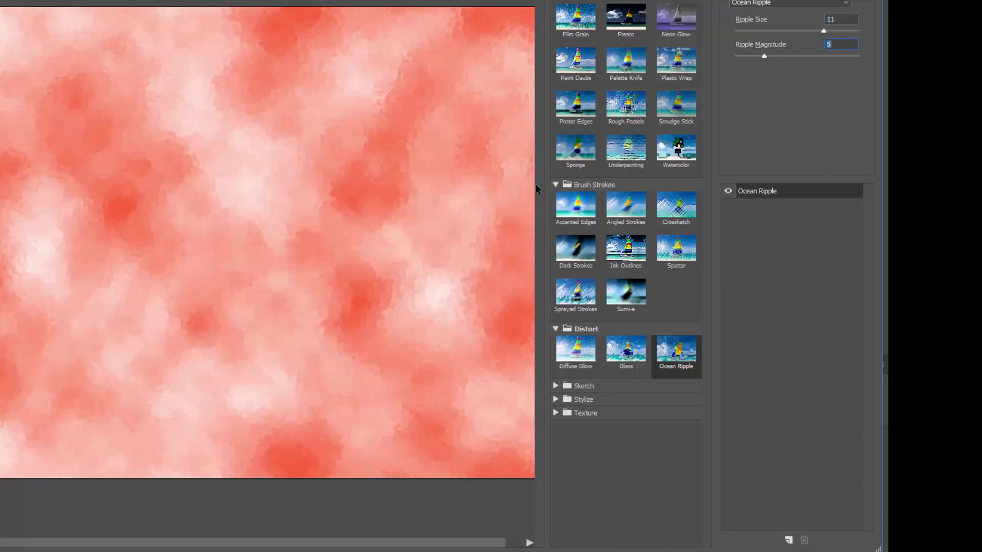
# Step: Preview the Sketch filters on the clouds, including Bas Relief, Chalk & Charcoal, Note Paper, Halftone Pattern, Photocopy, Plaster, Reticulation and Stamp
pyautogui.click(556, 386)
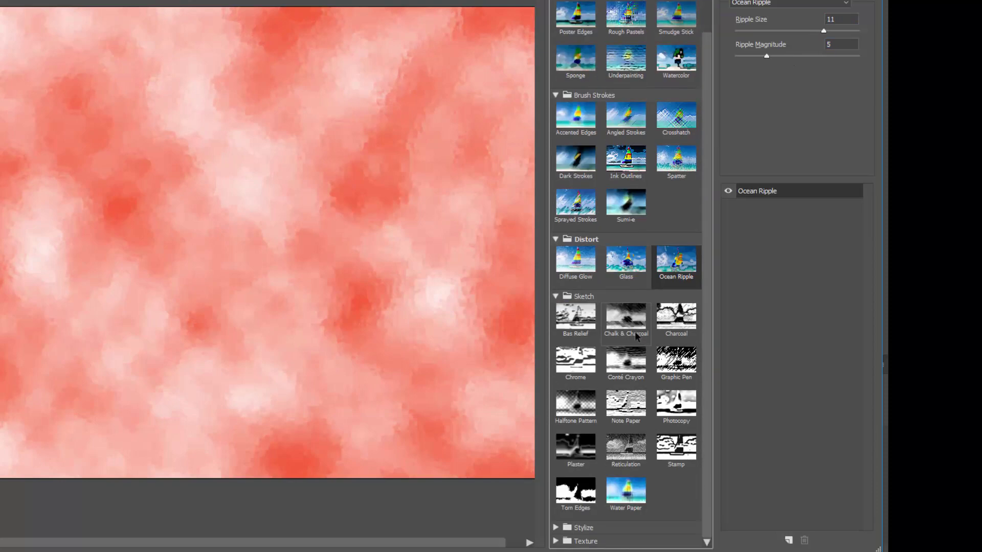
pyautogui.click(576, 319)
pyautogui.click(626, 320)
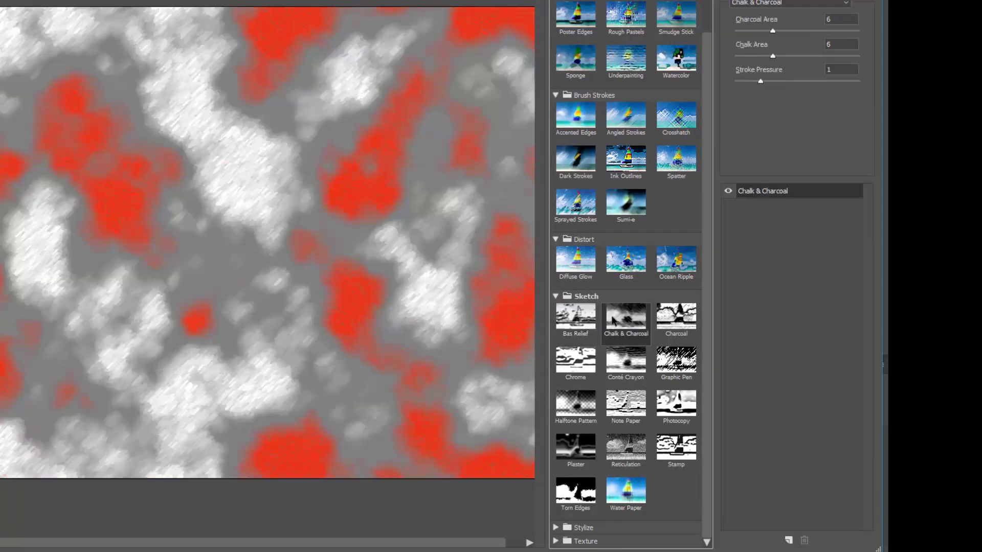
pyautogui.click(620, 358)
pyautogui.click(674, 360)
pyautogui.click(624, 405)
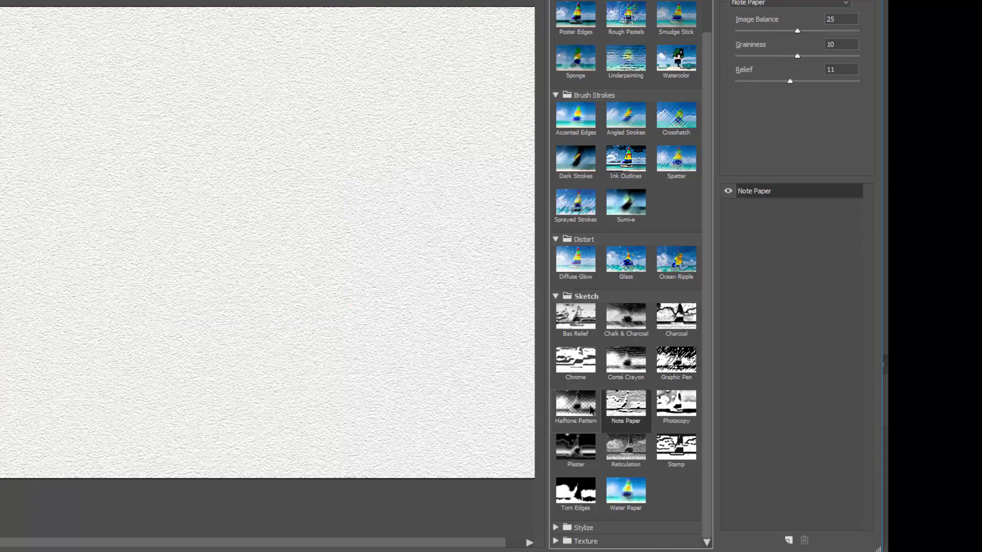
pyautogui.click(572, 409)
pyautogui.click(676, 403)
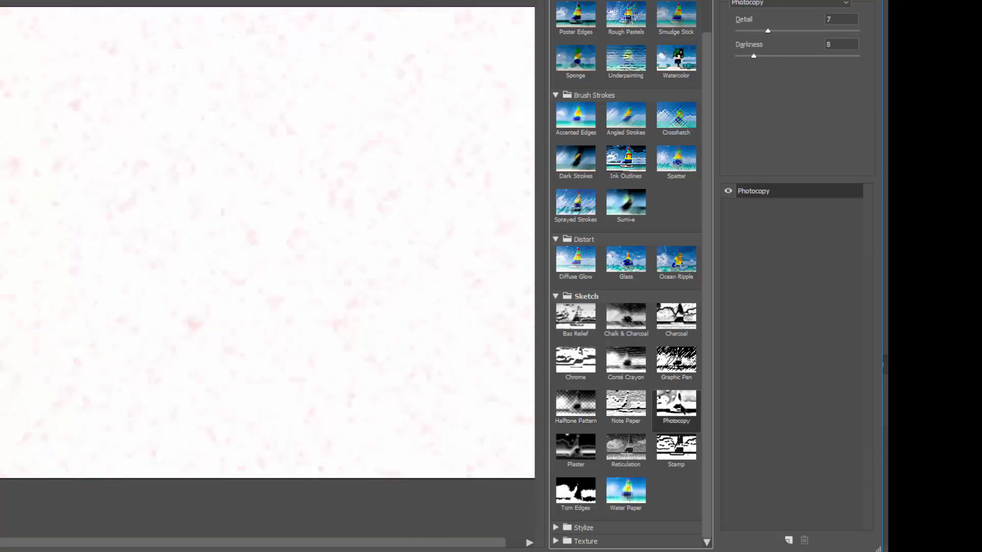
pyautogui.click(575, 447)
pyautogui.click(625, 448)
pyautogui.click(665, 453)
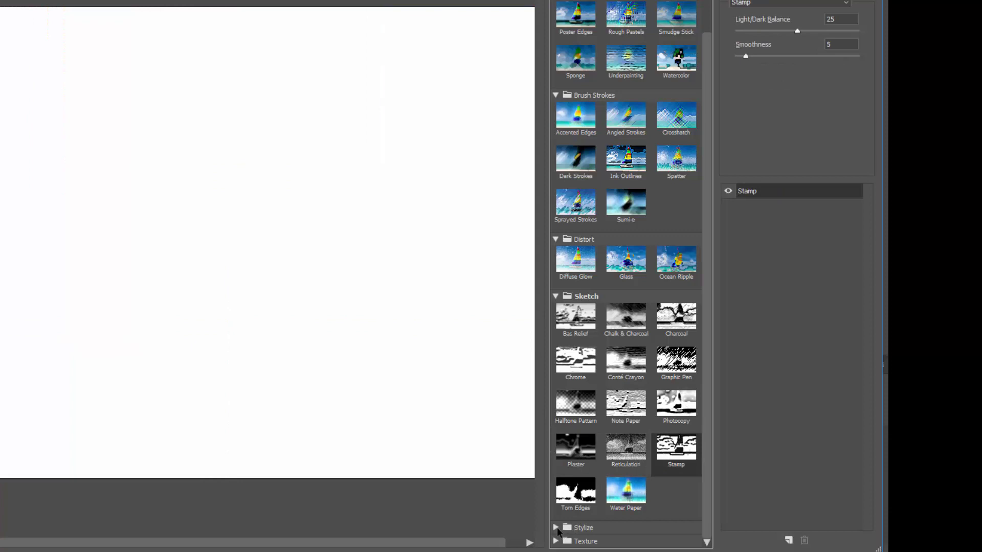
# Step: Apply the Stylize filter Glowing Edges to the clouds with Edge Width 6, Edge Brightness 11 and a slightly raised Smoothness
pyautogui.click(556, 529)
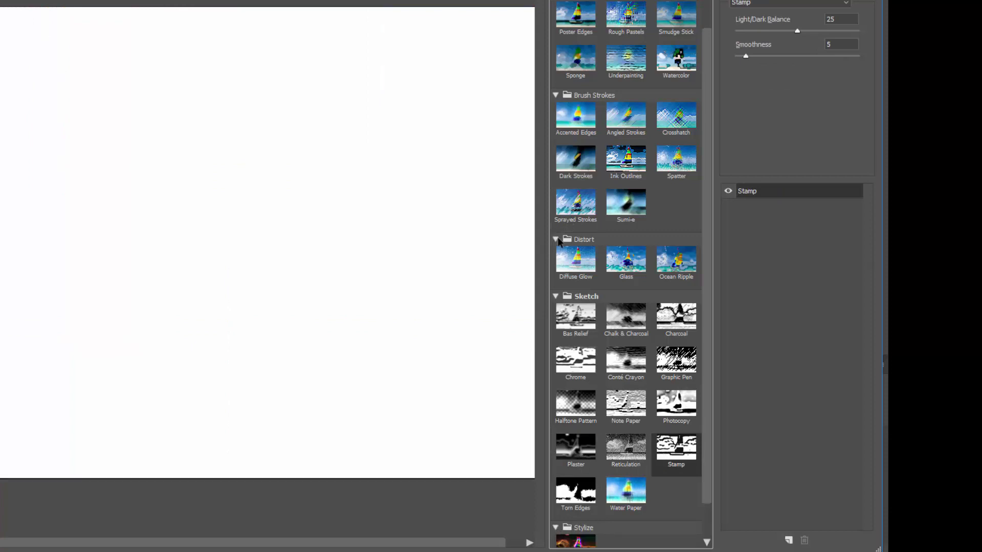
pyautogui.scroll(-1, 709, 278)
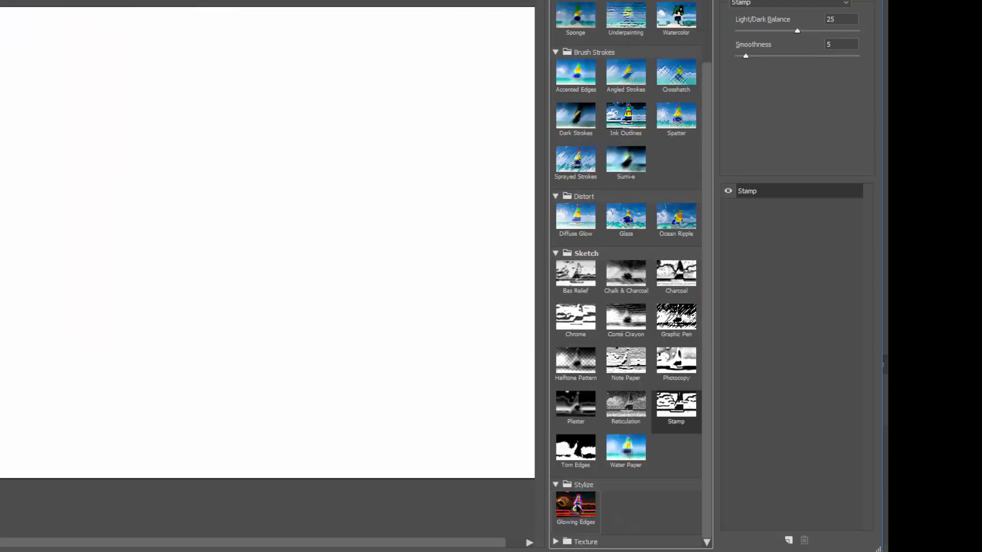
pyautogui.click(575, 506)
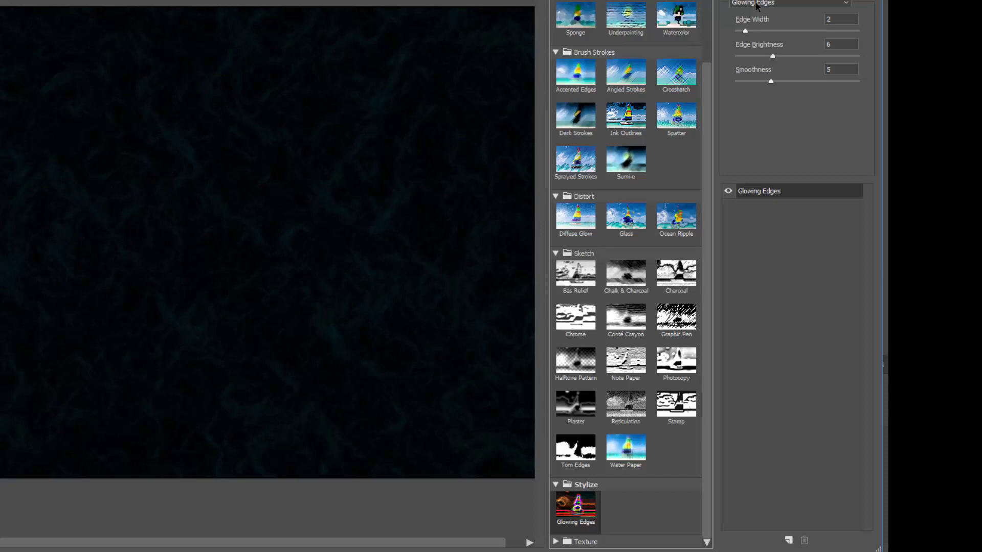
pyautogui.moveTo(746, 31); pyautogui.dragTo(762, 31)
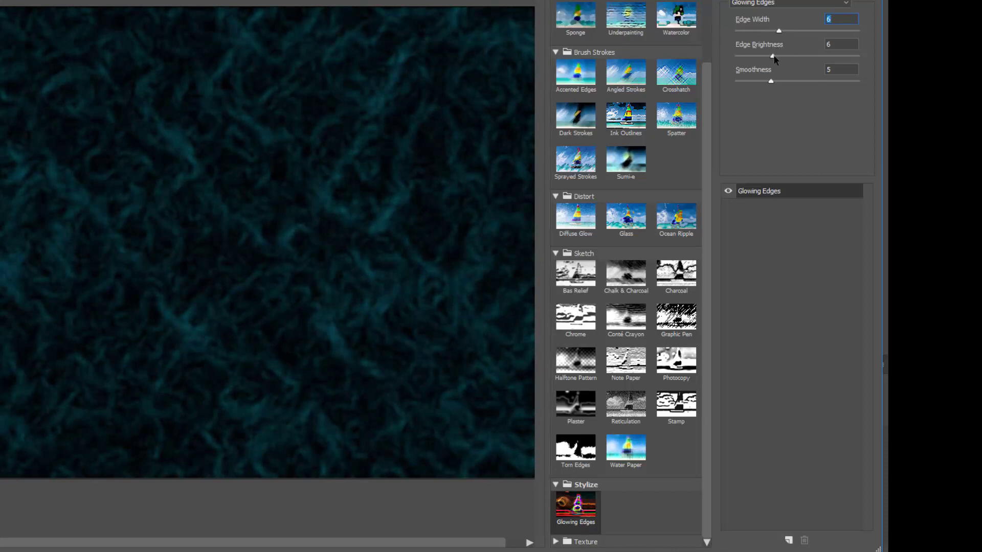
pyautogui.moveTo(772, 56); pyautogui.dragTo(797, 56)
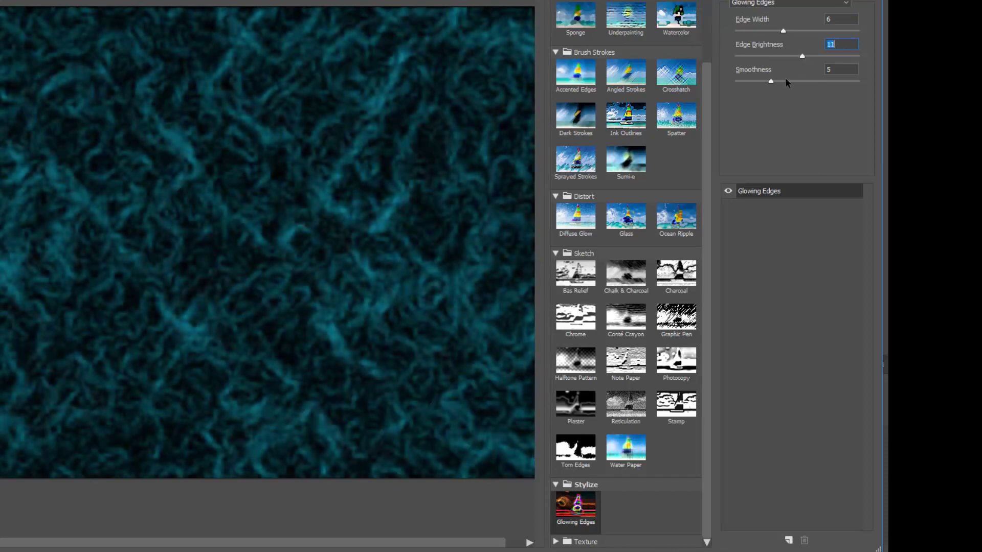
pyautogui.moveTo(771, 81); pyautogui.dragTo(784, 81)
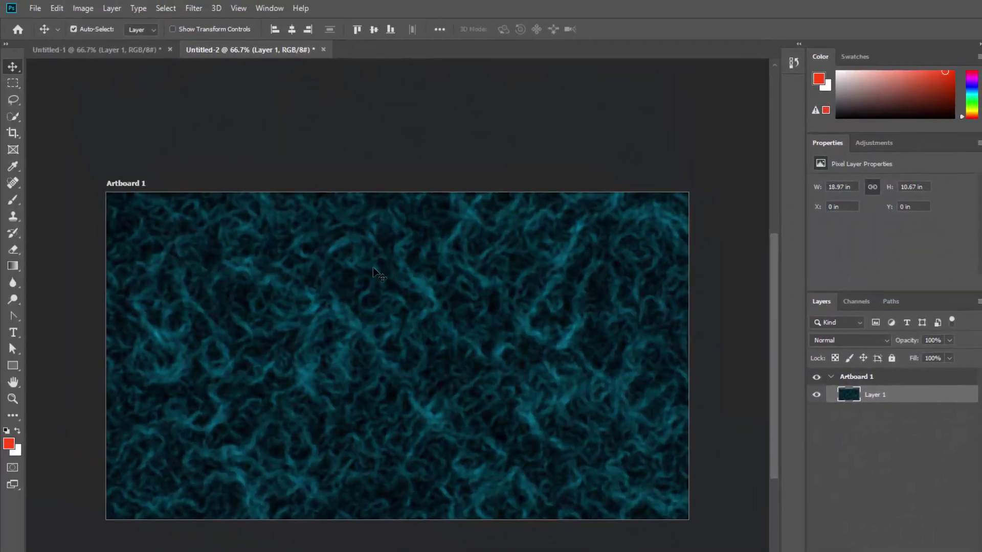
# Step: Undo and redo the Filter Gallery effect to compare the glowing texture with the original clouds
pyautogui.click(57, 8)
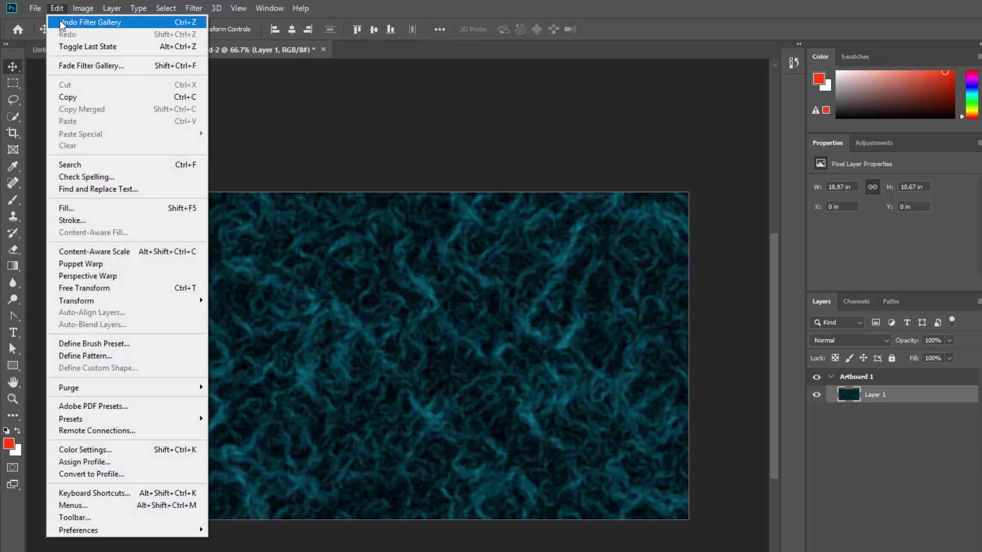
pyautogui.click(62, 19)
pyautogui.click(57, 8)
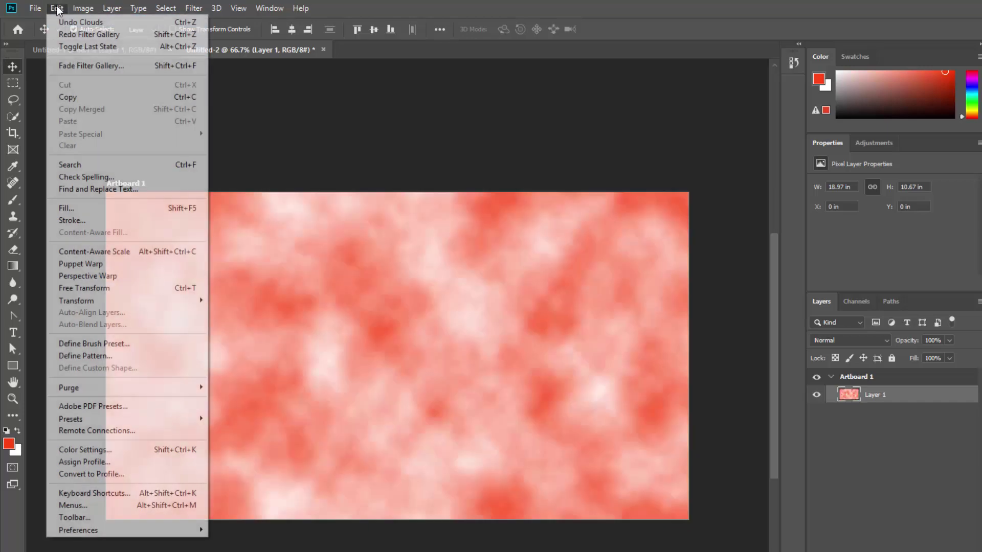
pyautogui.click(77, 36)
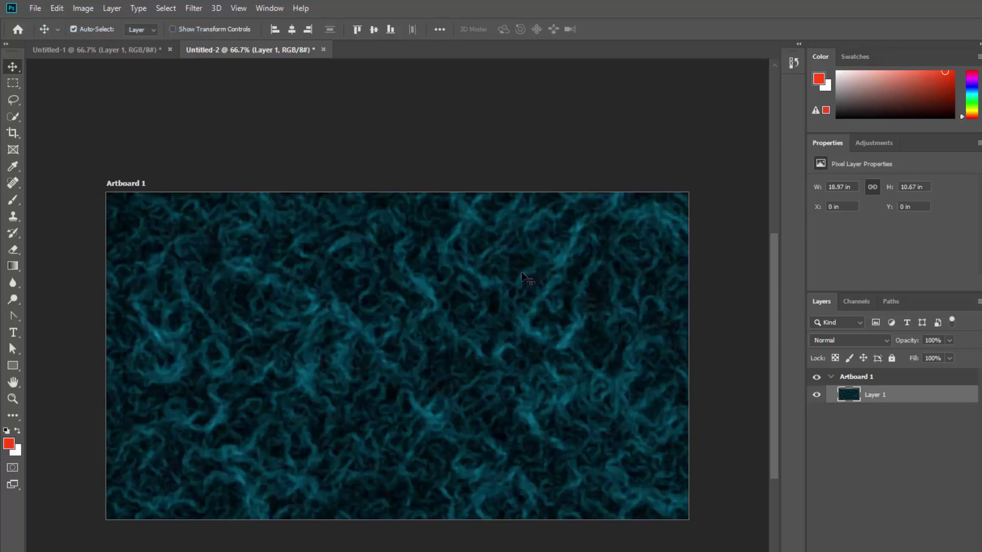
pyautogui.click(197, 8)
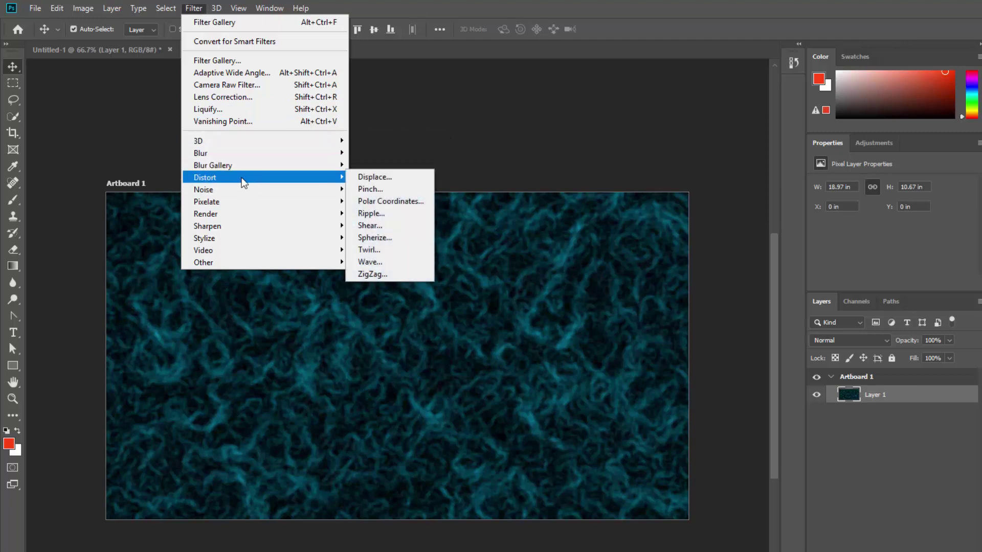
pyautogui.moveTo(244, 191)
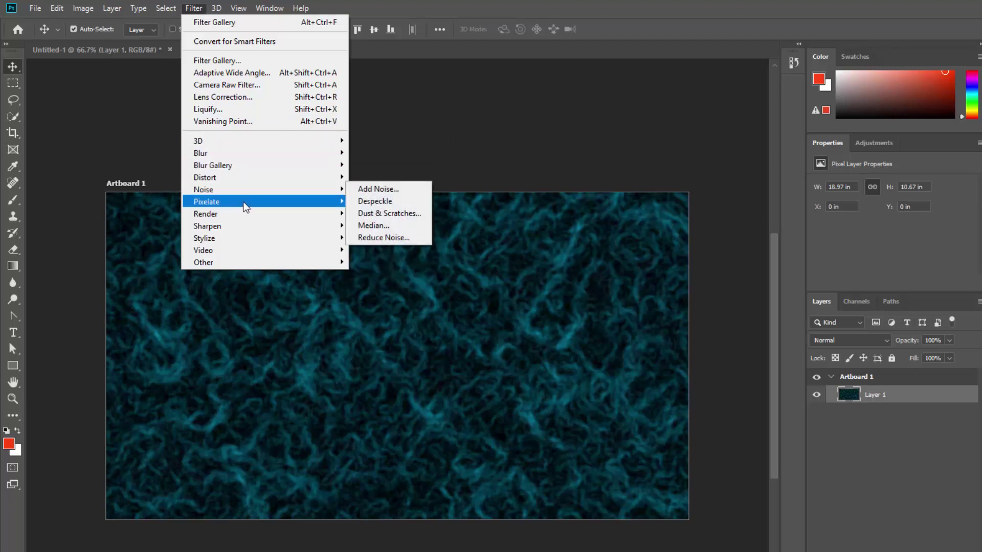
pyautogui.moveTo(250, 216)
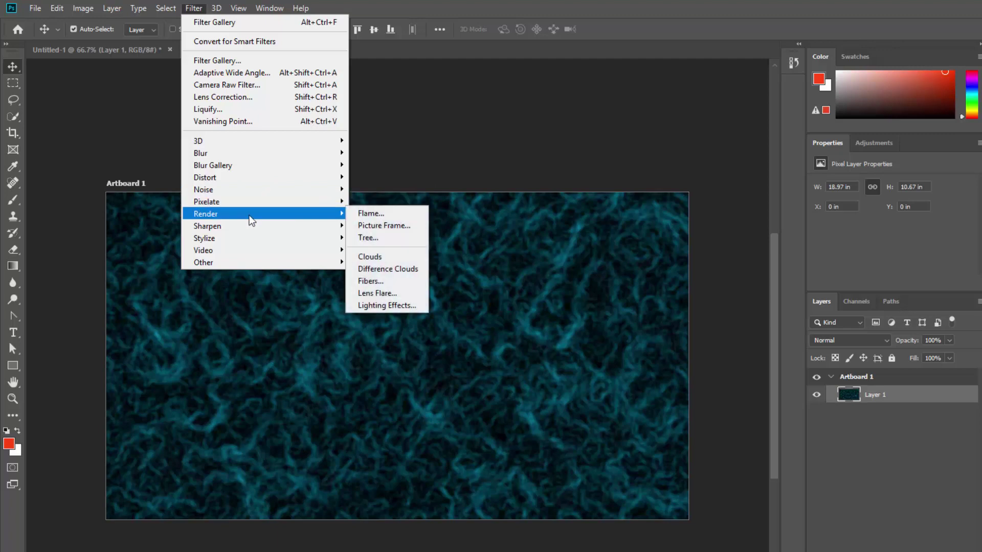
pyautogui.moveTo(251, 234)
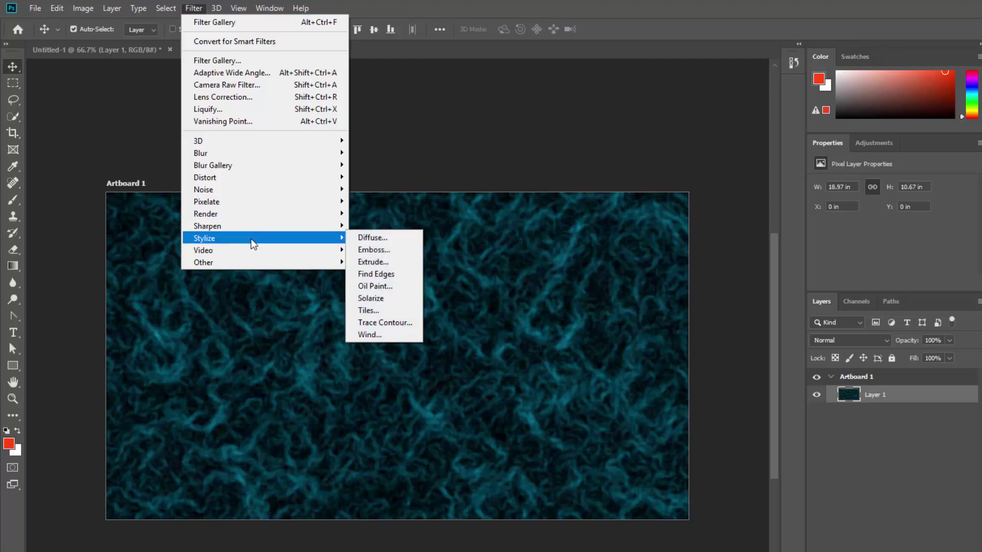
# Step: Try the Stylize filter Solarize on the clouds and undo it
pyautogui.click(383, 299)
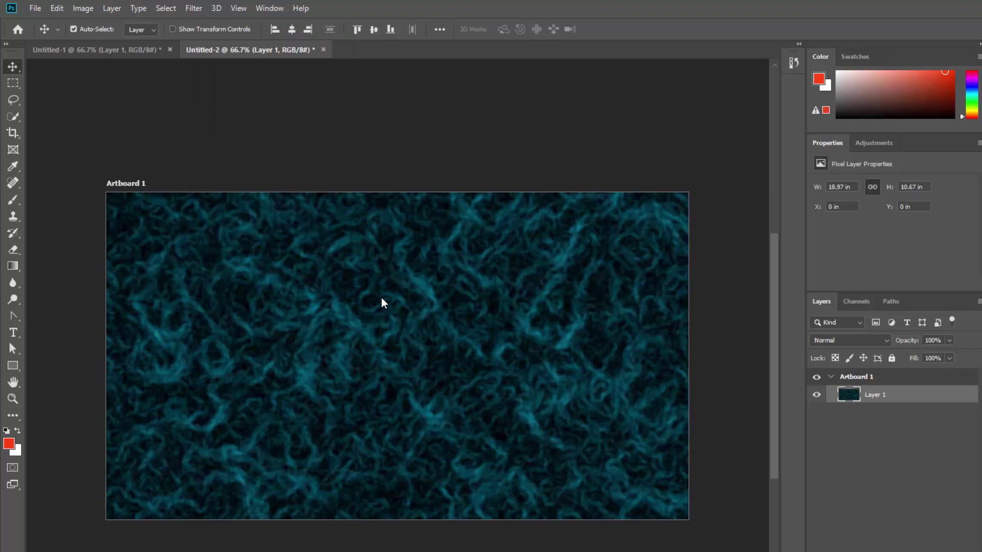
pyautogui.click(57, 8)
pyautogui.click(76, 40)
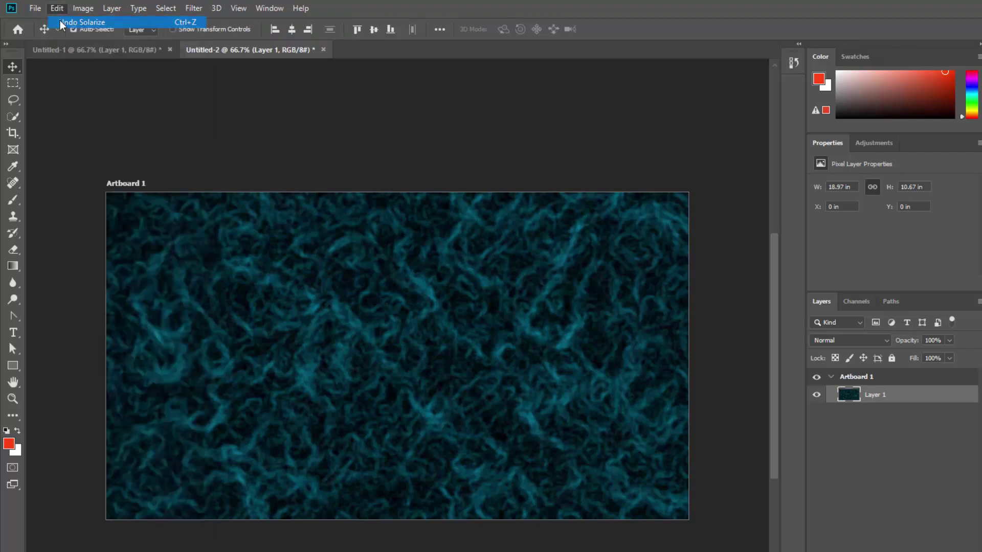
# Step: Try to render a Flame on the cloud layer
pyautogui.click(195, 8)
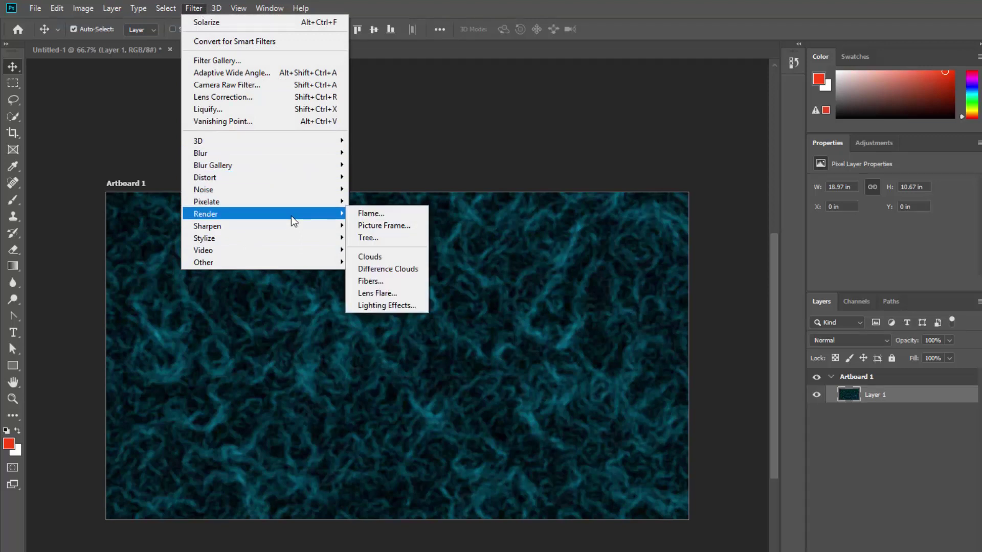
pyautogui.click(371, 213)
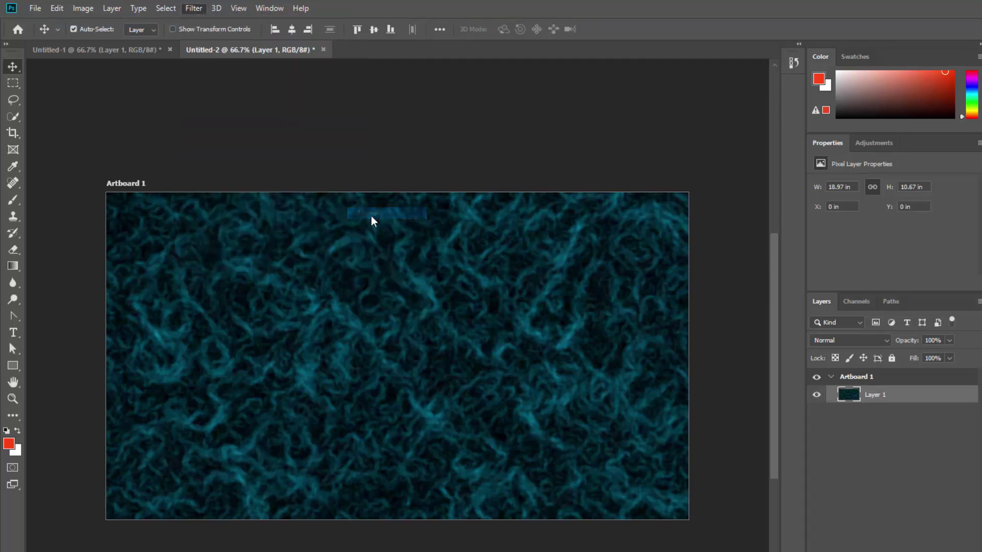
pyautogui.click(592, 252)
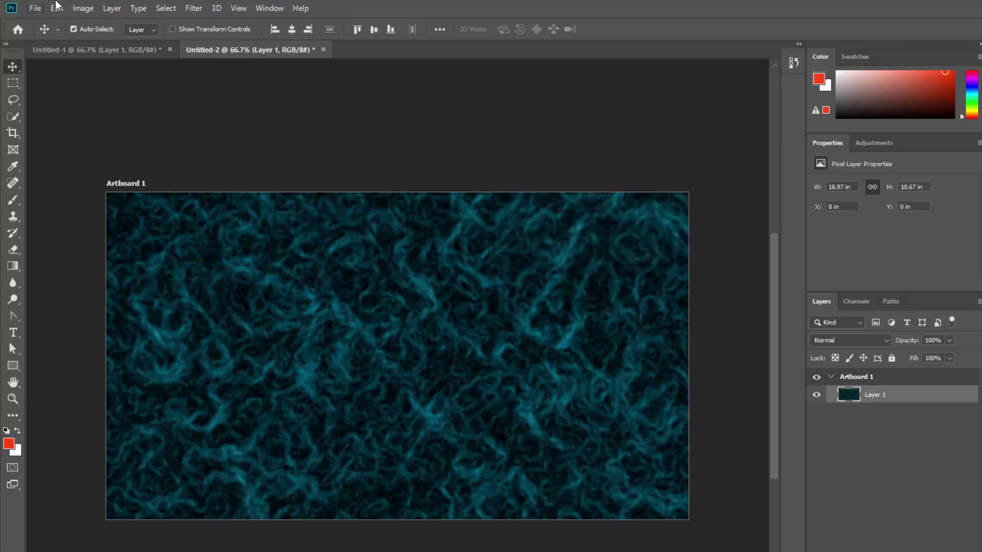
# Step: Apply the Stylize filter Oil Paint to the cloud layer with Stylization 3.9 and a slightly adjusted Cleanliness
pyautogui.click(199, 8)
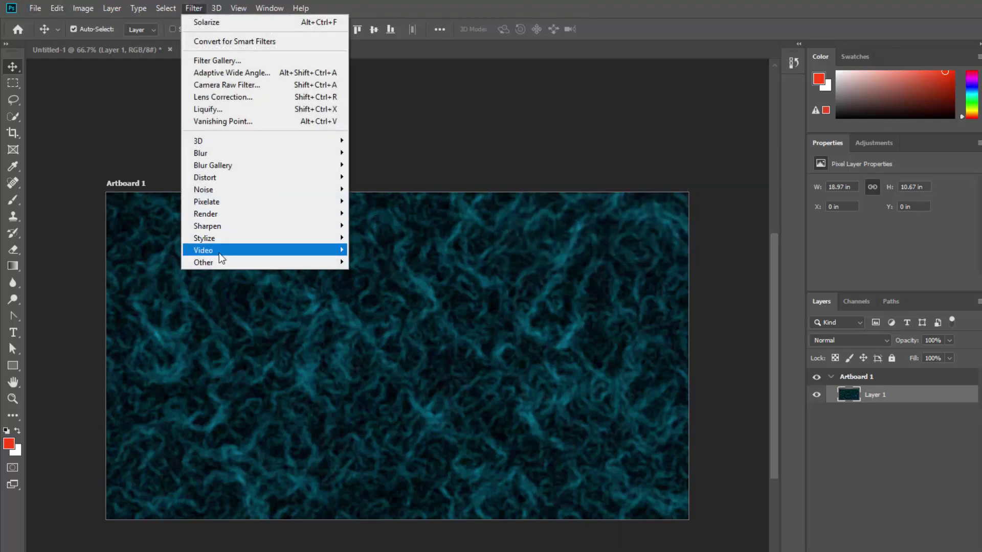
pyautogui.moveTo(221, 268)
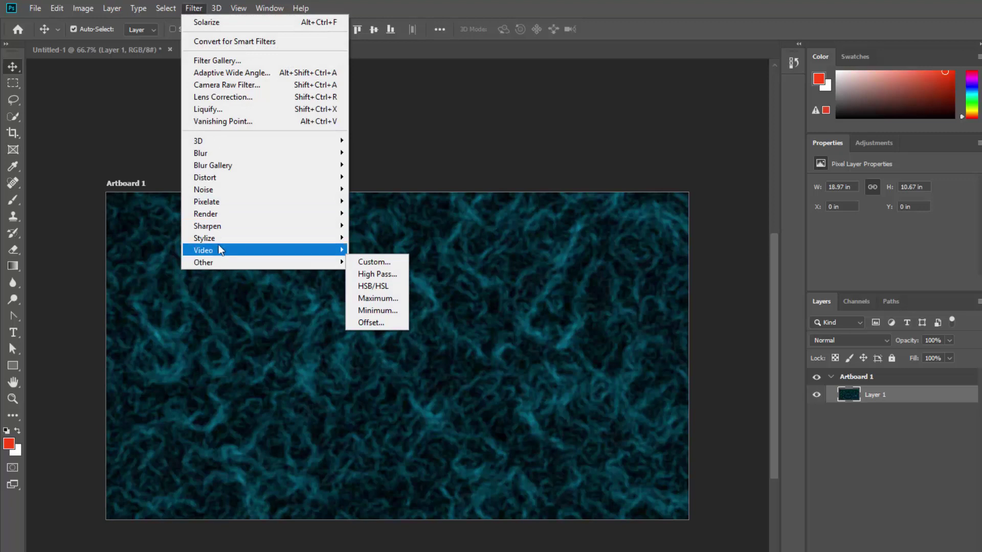
pyautogui.moveTo(221, 247)
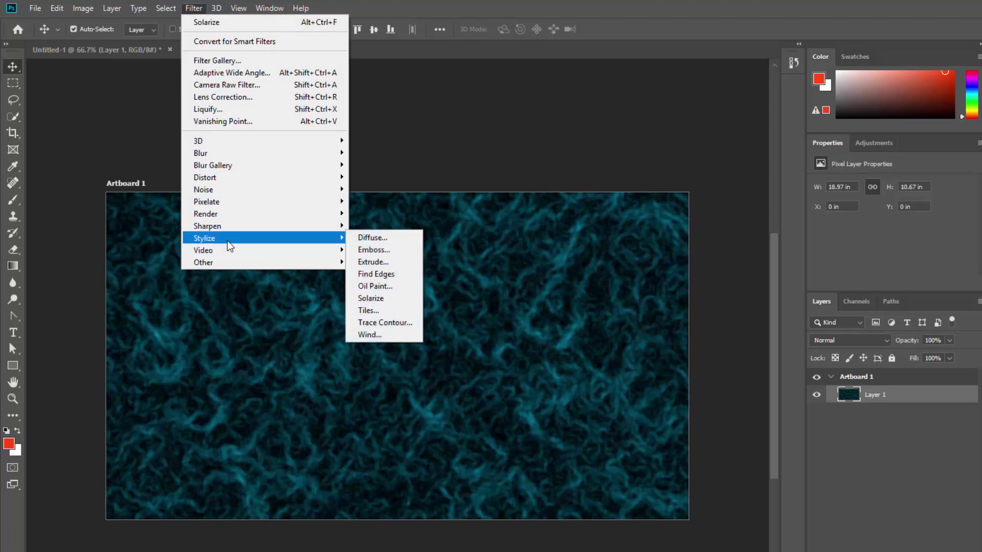
pyautogui.click(375, 285)
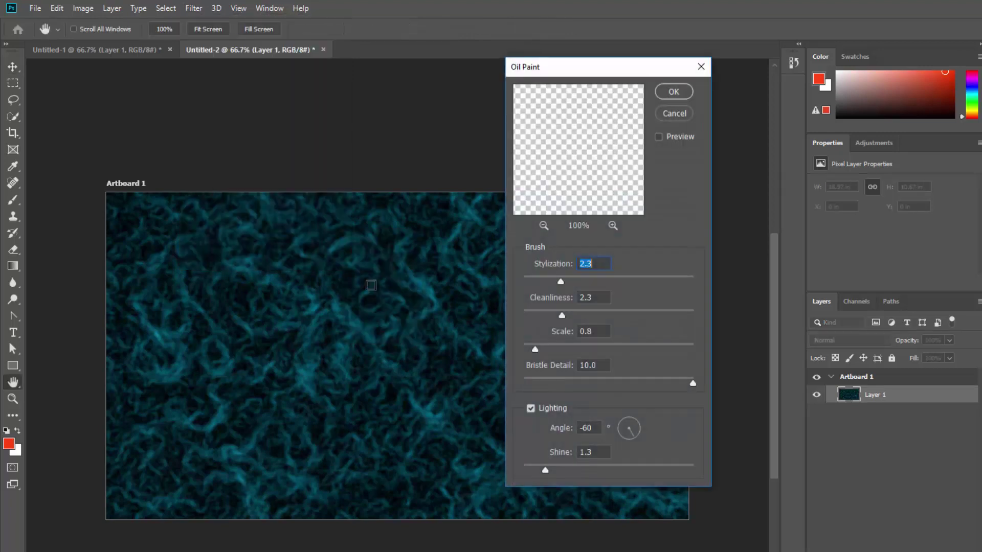
pyautogui.moveTo(560, 281); pyautogui.dragTo(589, 283)
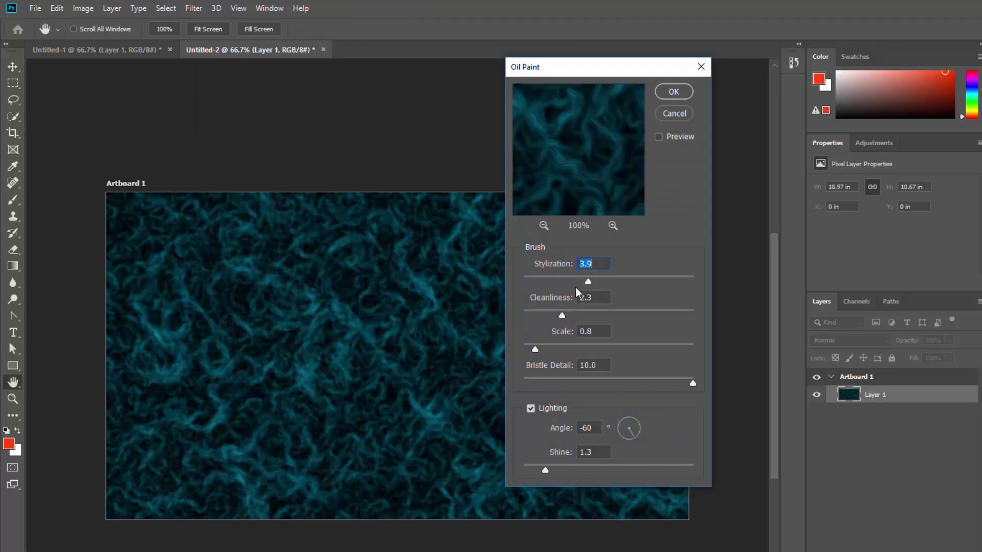
pyautogui.click(570, 316)
pyautogui.click(678, 92)
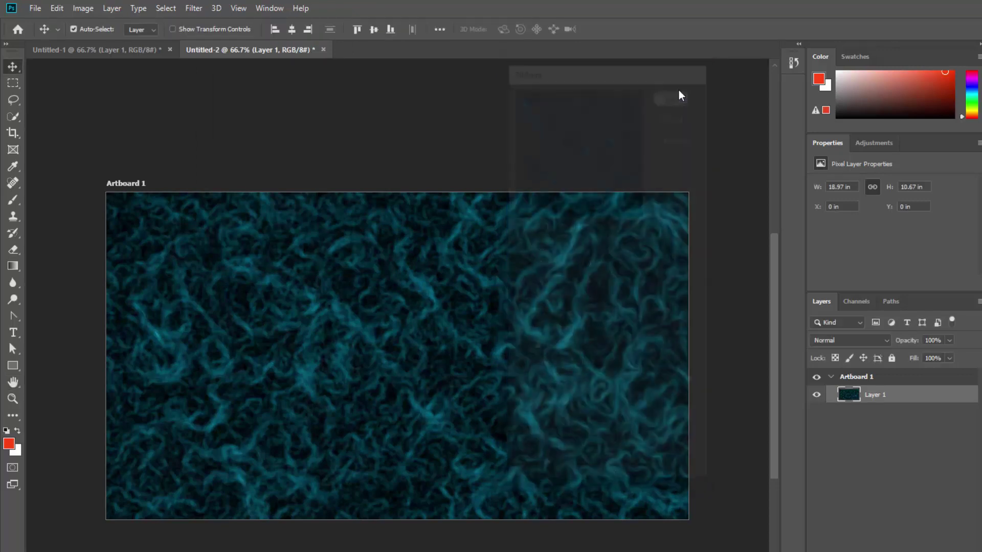
# Step: Examine the Oil Paint strokes up close, undoing and redoing the filter to compare the texture before and after
pyautogui.click(13, 399)
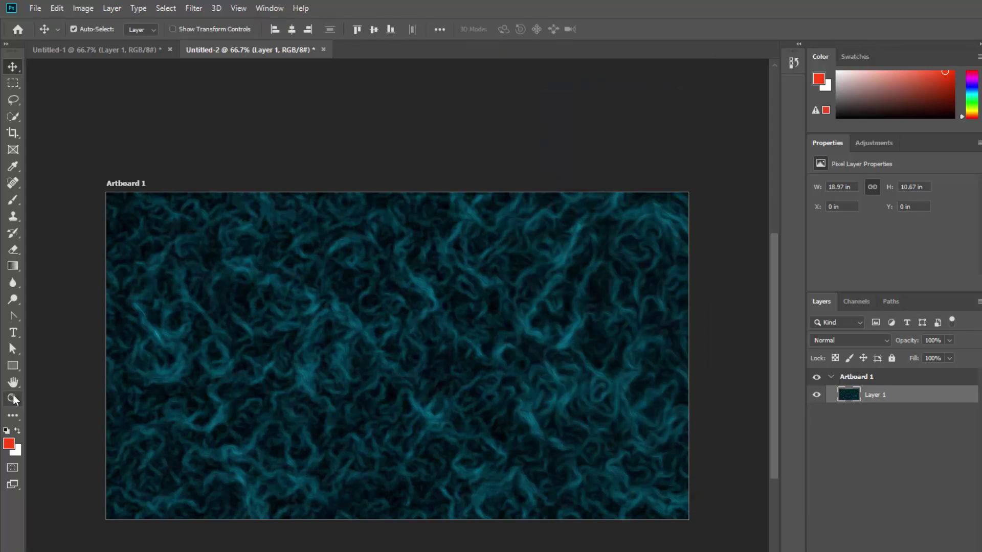
pyautogui.click(421, 345)
pyautogui.click(449, 313)
pyautogui.click(435, 285)
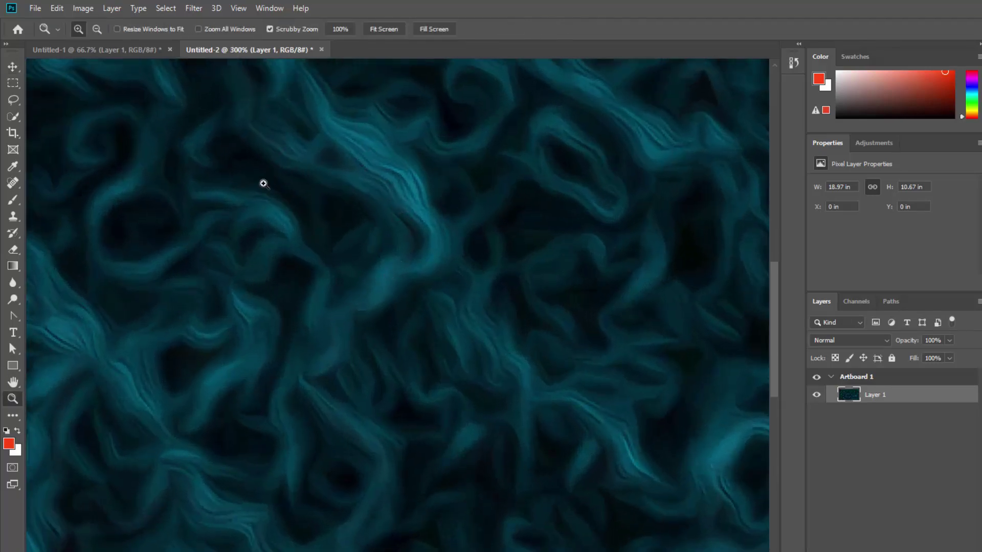
pyautogui.click(57, 10)
pyautogui.click(57, 22)
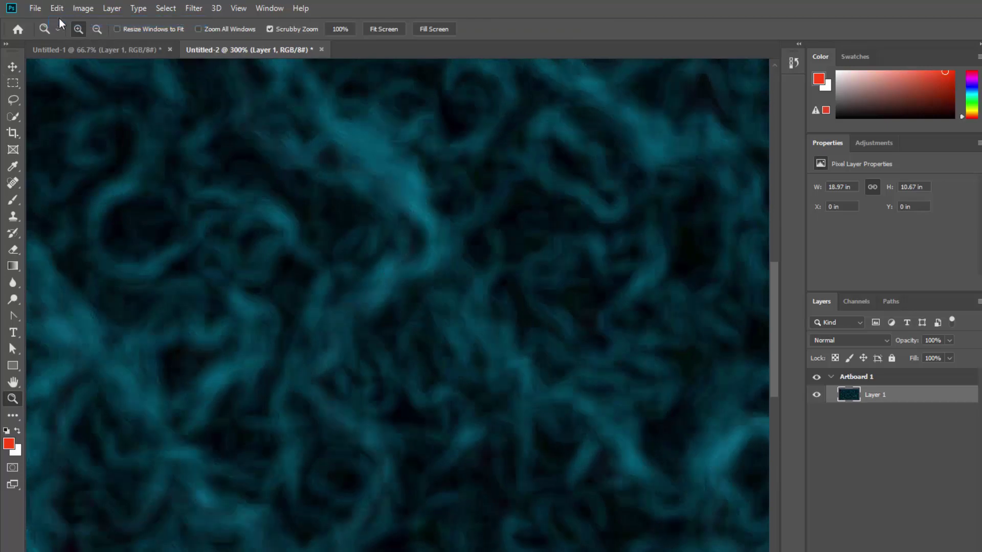
pyautogui.click(57, 9)
pyautogui.click(67, 35)
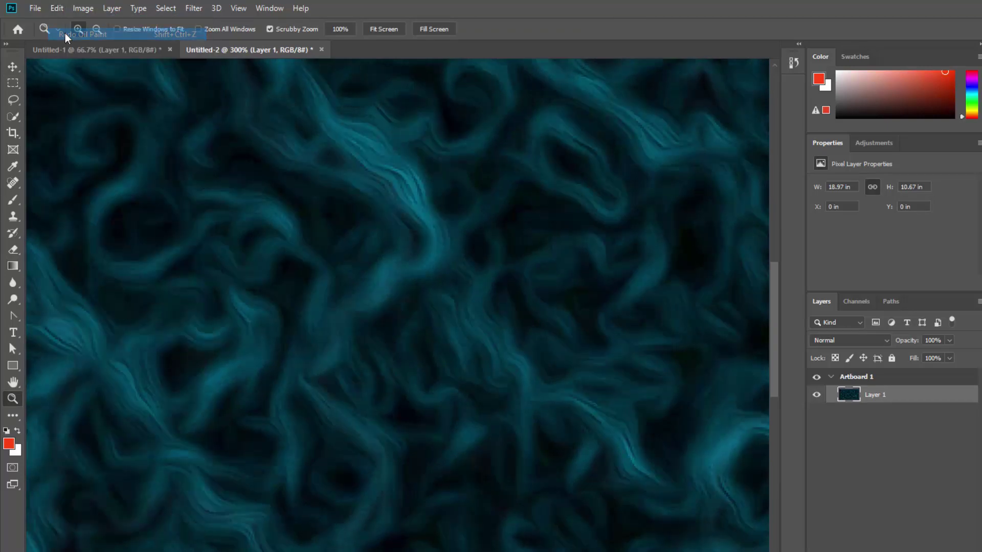
pyautogui.doubleClick(13, 398)
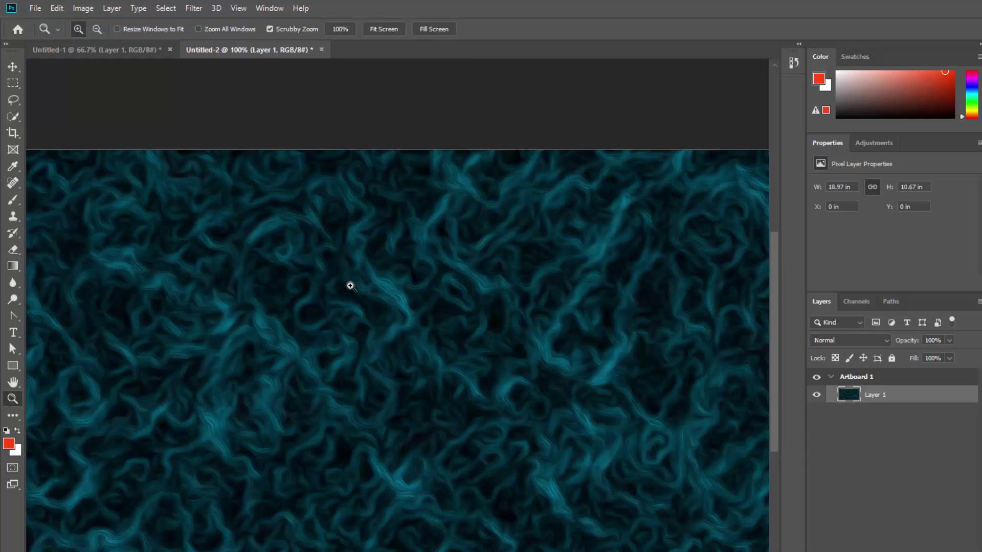
pyautogui.keyDown('alt'); pyautogui.click(394, 278); pyautogui.keyUp('alt')
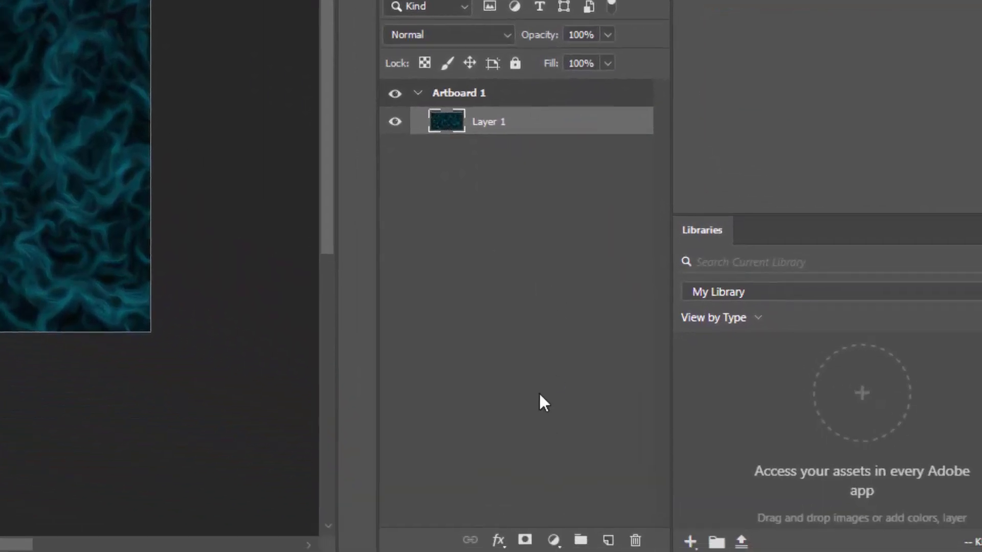
# Step: Add a new layer above the cloud texture and set the foreground color to white (ffffff)
pyautogui.click(608, 542)
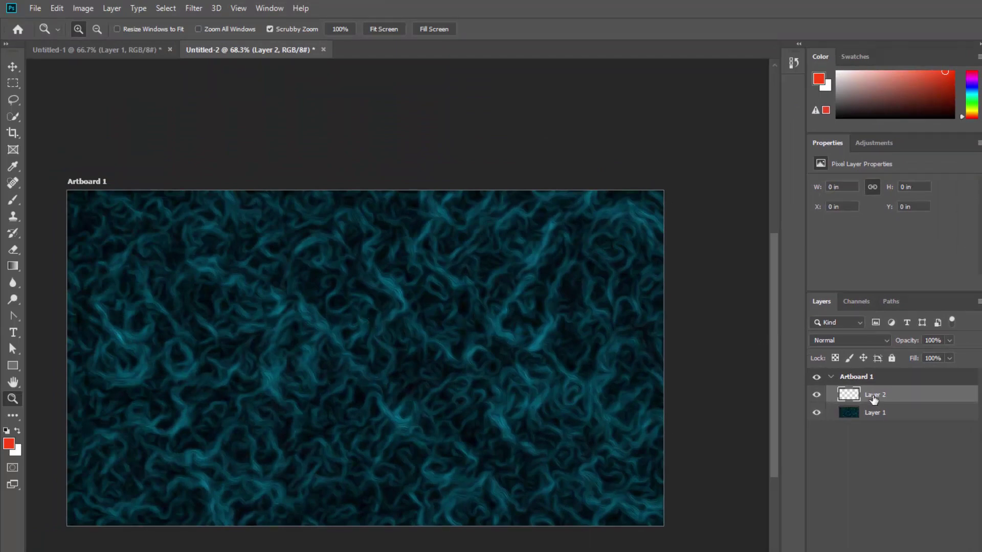
pyautogui.click(8, 445)
pyautogui.moveTo(463, 172); pyautogui.dragTo(444, 154)
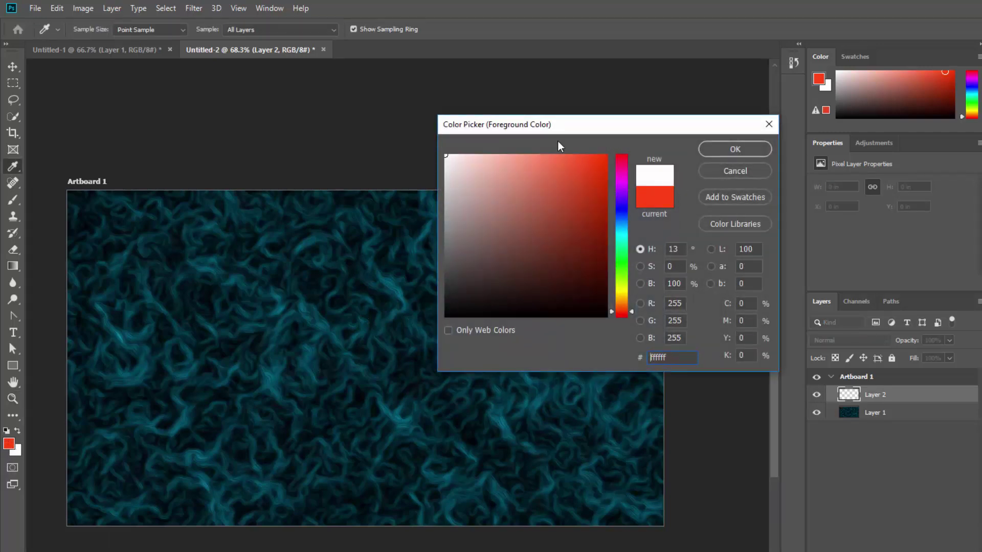
pyautogui.click(735, 149)
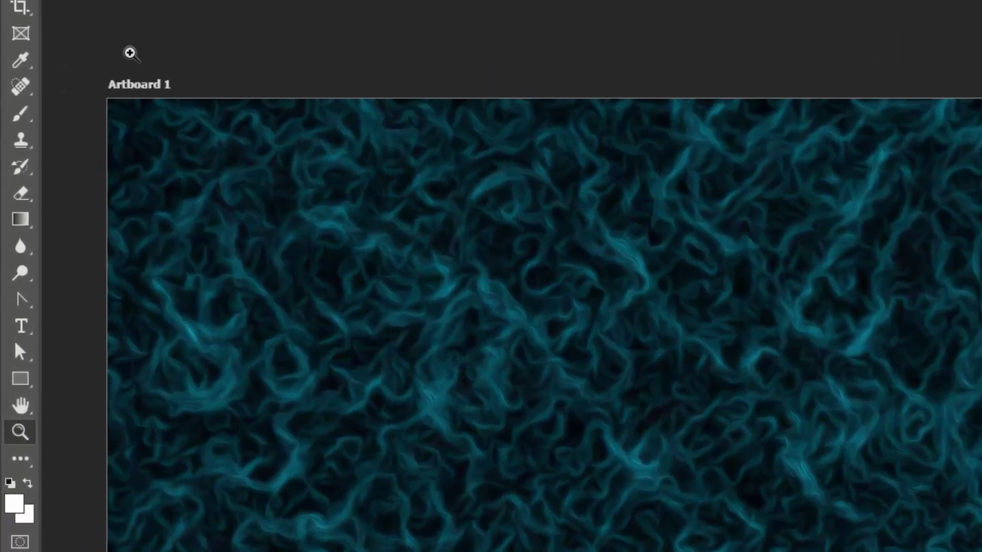
# Step: Fill the new layer with white using the Paint Bucket, and swap the order of the two layers back and forth
pyautogui.click(25, 225)
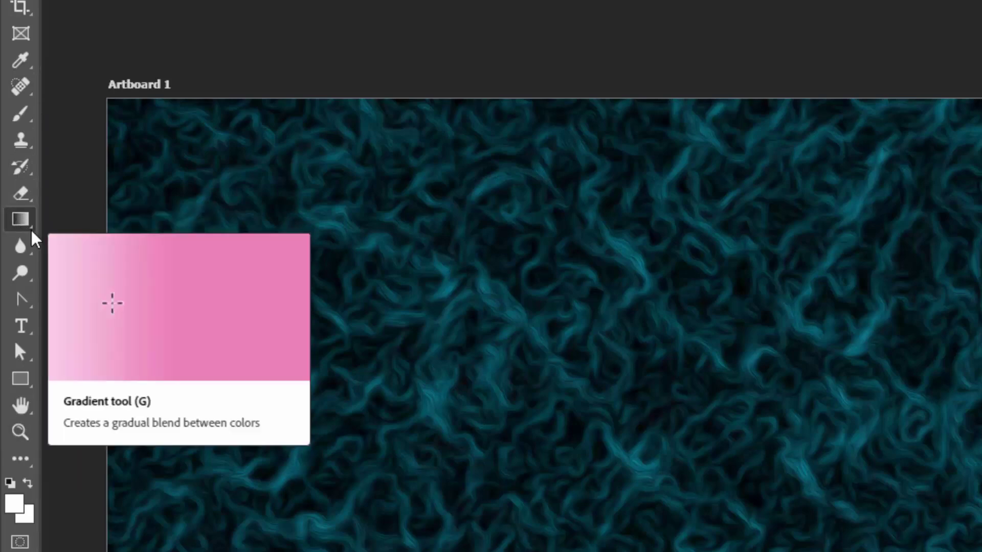
pyautogui.click(21, 221)
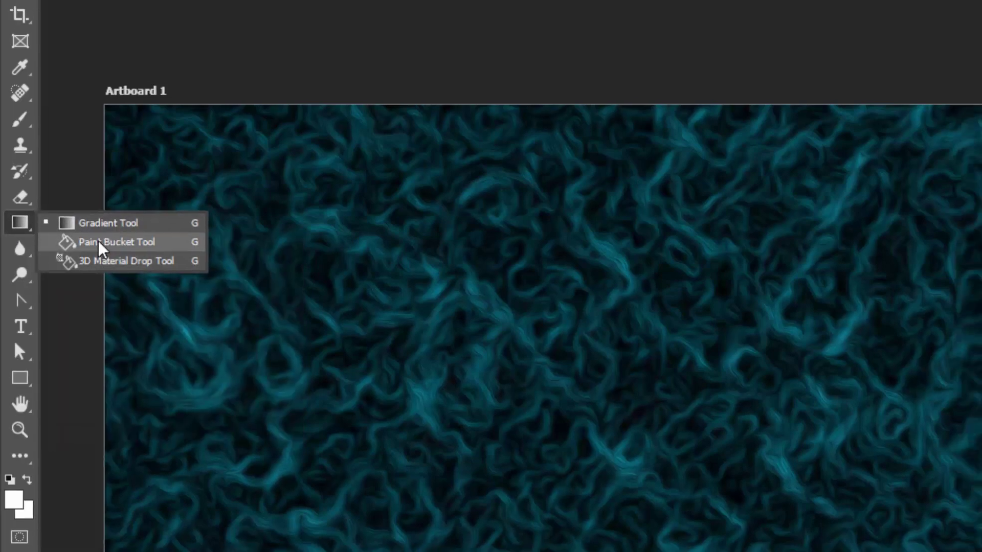
pyautogui.click(100, 239)
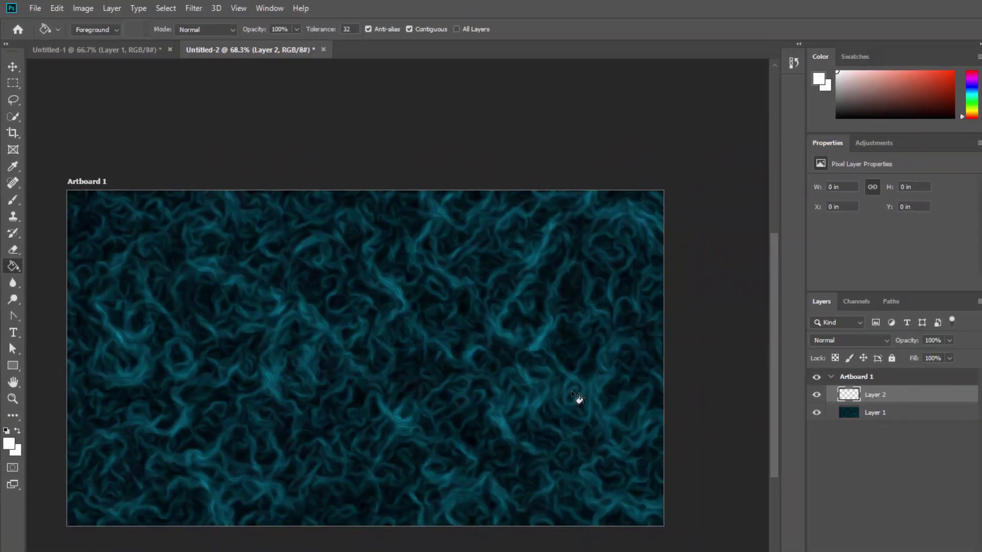
pyautogui.click(299, 304)
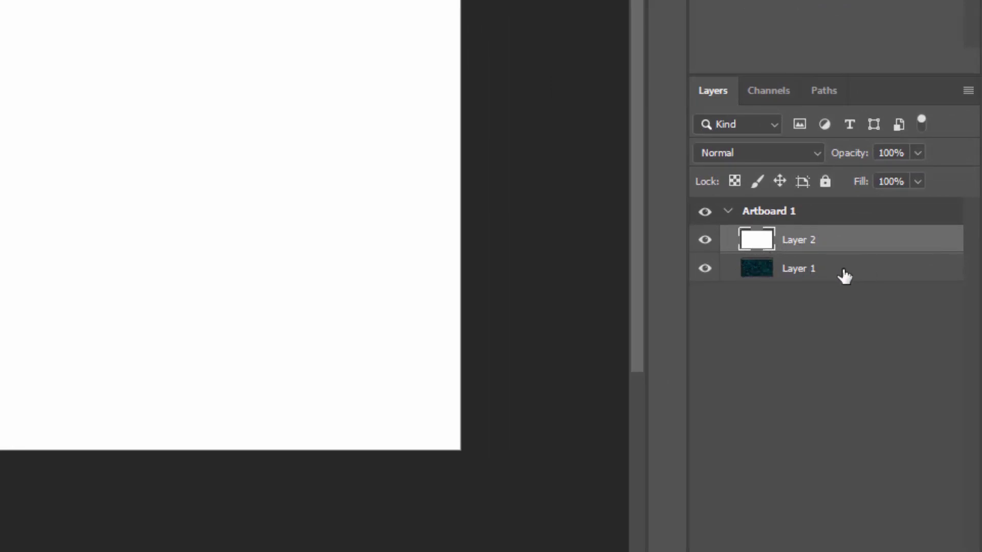
pyautogui.moveTo(843, 272); pyautogui.dragTo(839, 233)
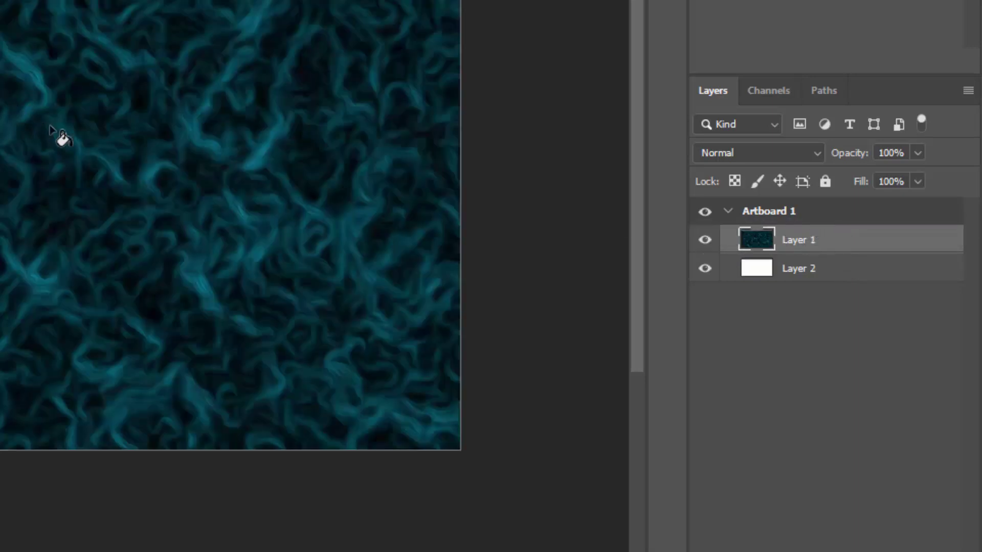
pyautogui.moveTo(821, 268); pyautogui.dragTo(828, 227)
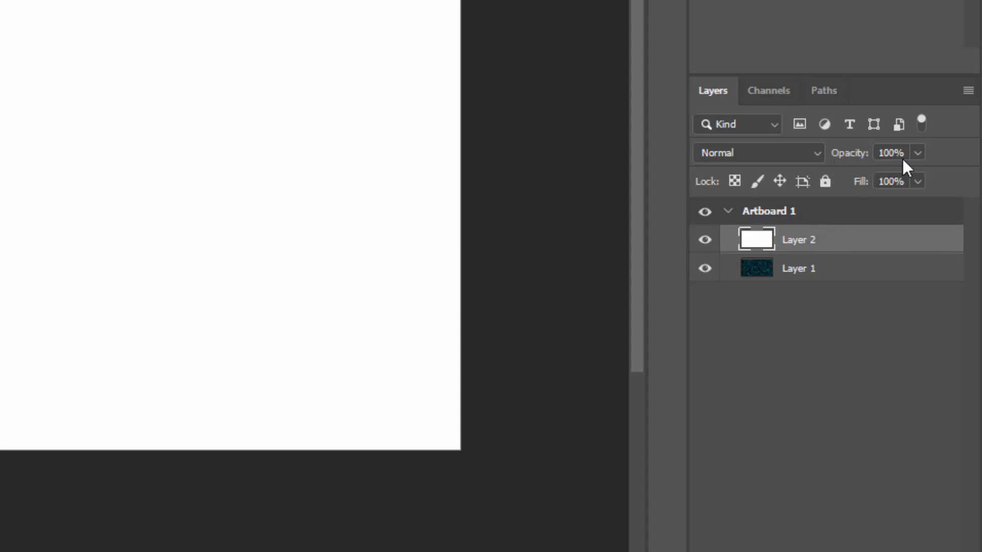
# Step: Lower the white layer's opacity to 18% and then delete that layer
pyautogui.click(917, 153)
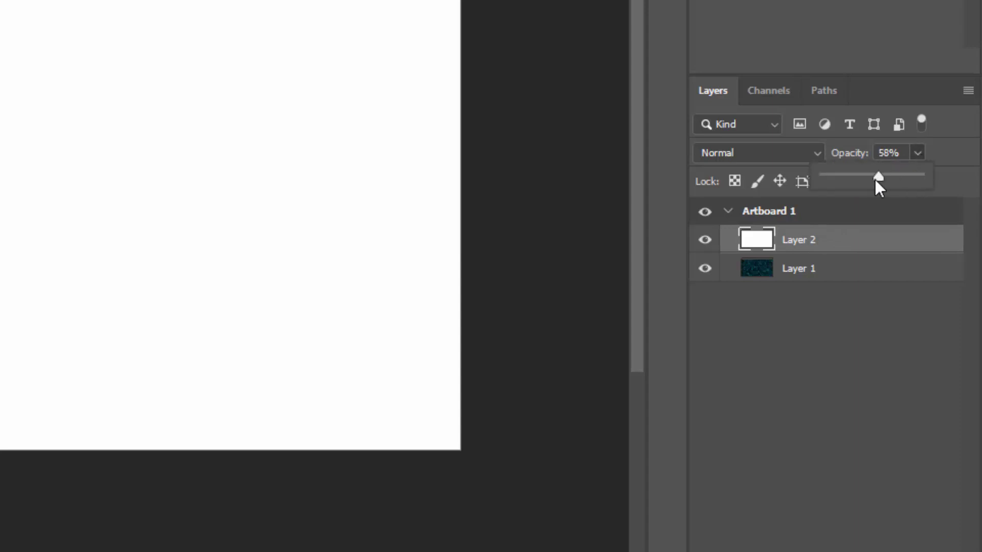
pyautogui.moveTo(875, 179); pyautogui.dragTo(844, 178)
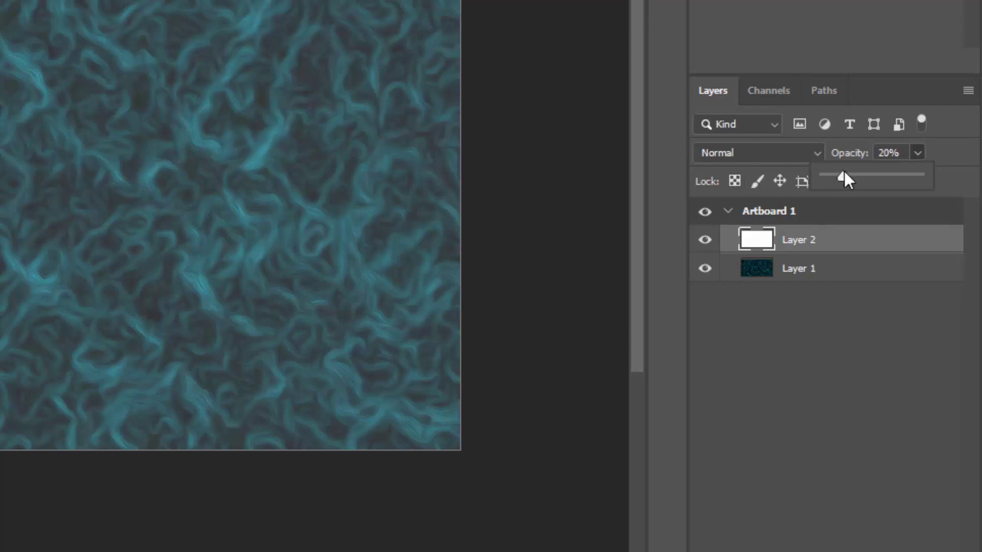
pyautogui.moveTo(844, 176); pyautogui.dragTo(842, 179)
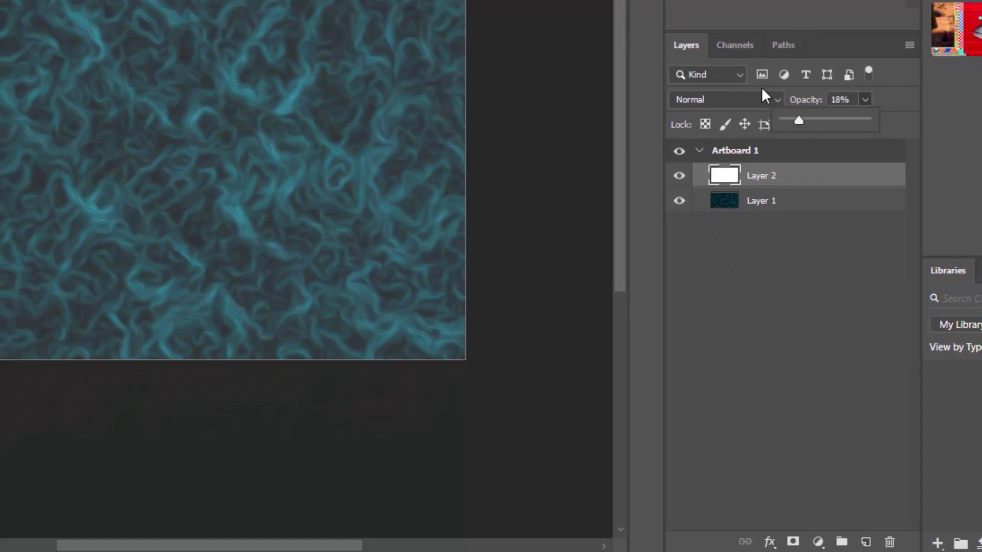
pyautogui.click(752, 181)
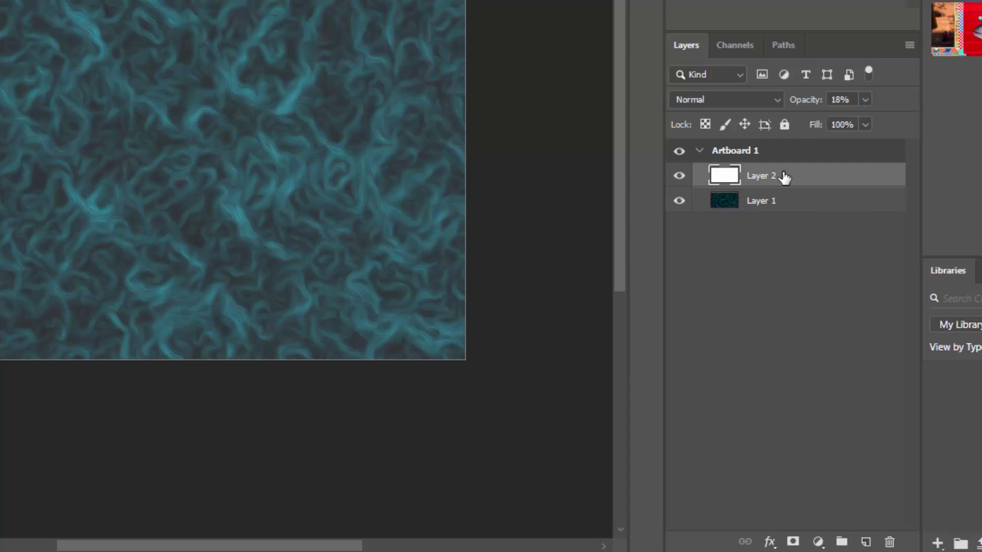
pyautogui.moveTo(784, 177); pyautogui.dragTo(890, 541)
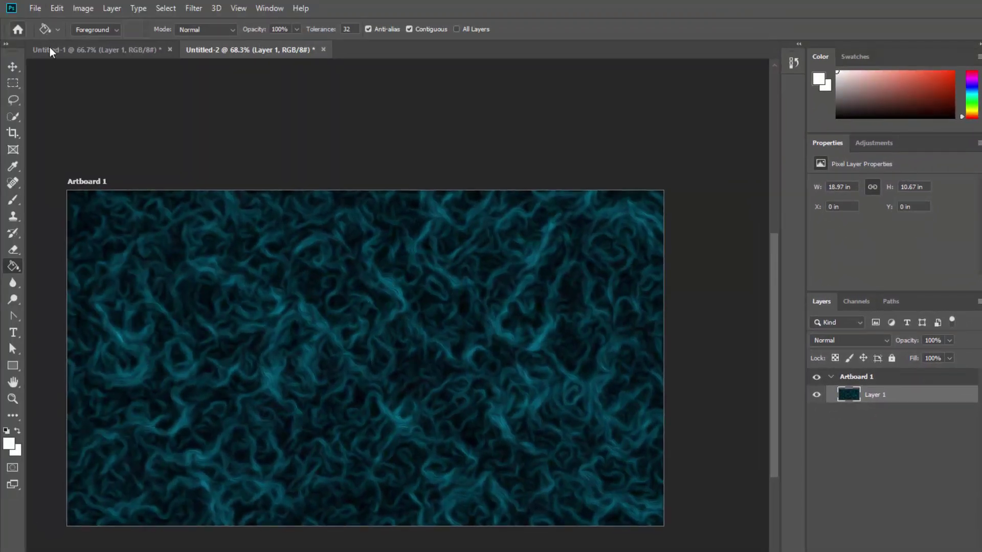
# Step: Switch between the Untitled-1 and Untitled-2 documents to compare their backgrounds
pyautogui.click(90, 49)
pyautogui.click(248, 53)
pyautogui.click(118, 51)
pyautogui.click(215, 50)
# Step: Try the Crystallize filter with a cell size of 12 on the teal texture in Layer 1, and undo it
pyautogui.click(193, 8)
pyautogui.moveTo(240, 179)
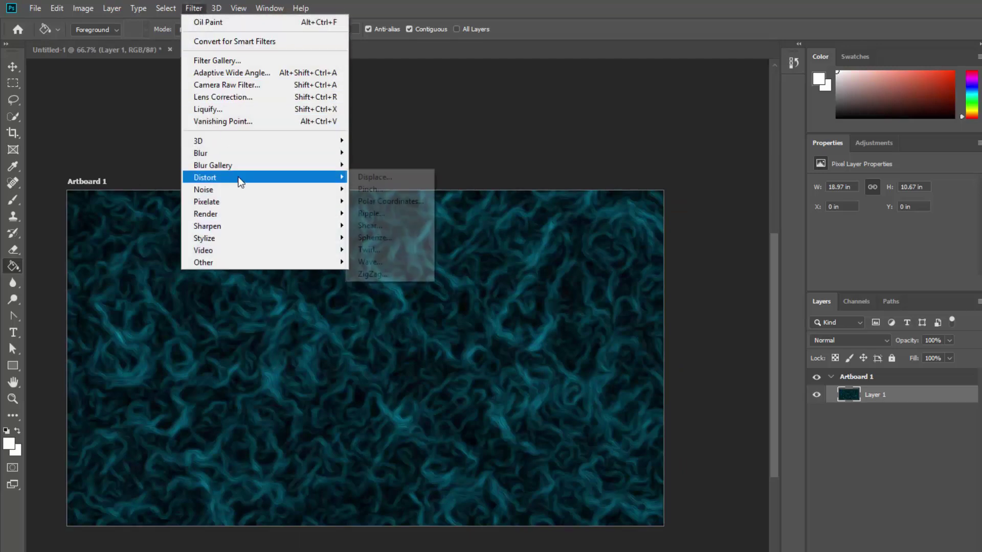
pyautogui.moveTo(240, 205)
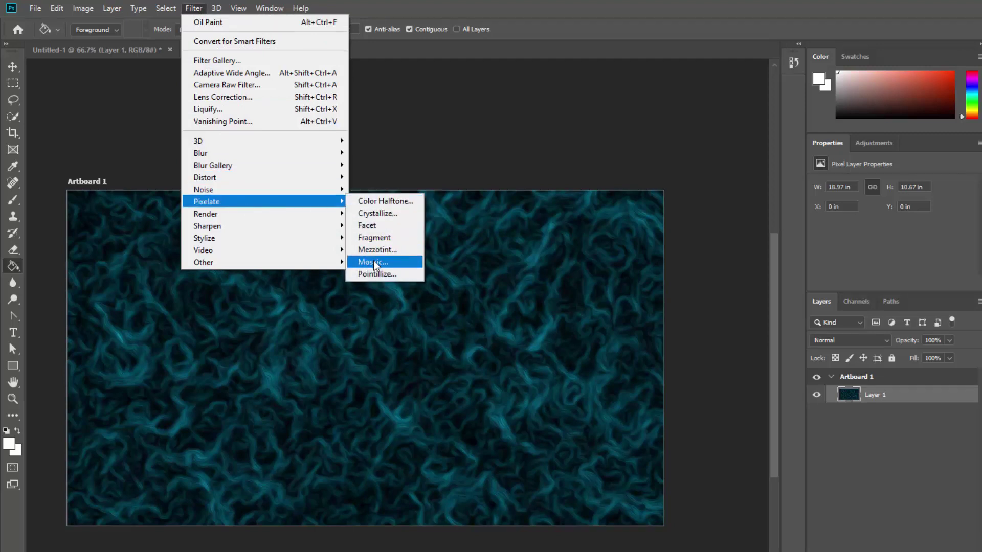
pyautogui.click(384, 213)
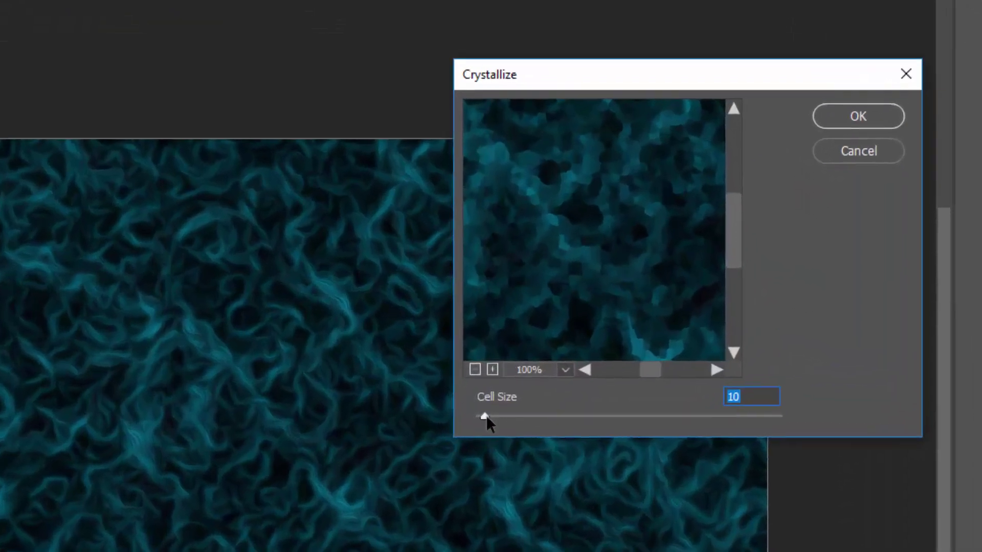
pyautogui.moveTo(487, 370); pyautogui.dragTo(504, 371)
pyautogui.moveTo(512, 416); pyautogui.dragTo(488, 418)
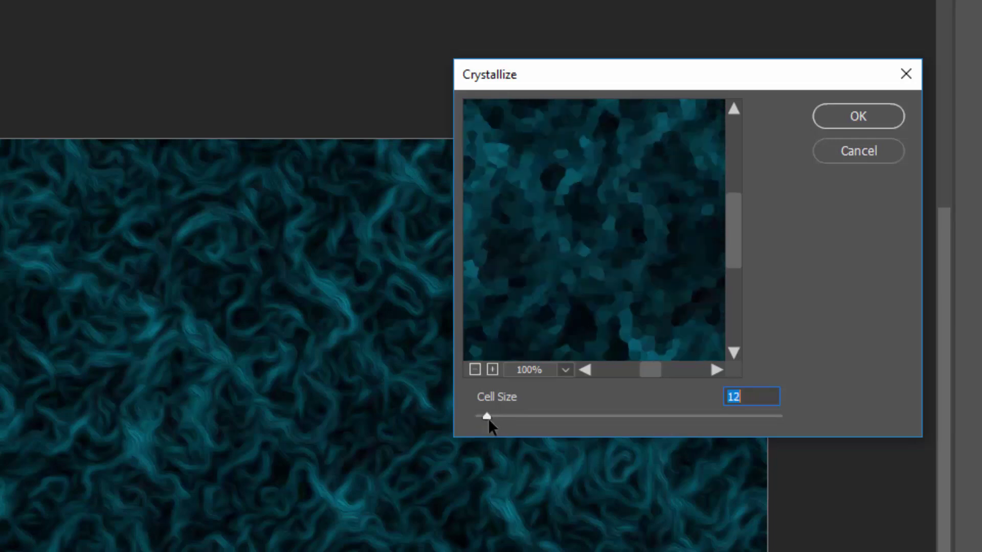
pyautogui.click(859, 118)
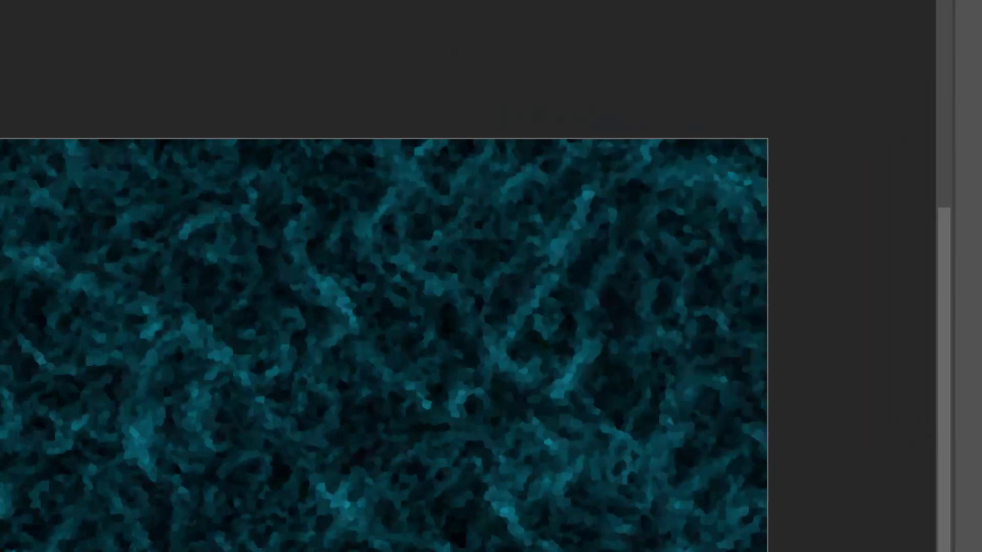
pyautogui.hotkey('ctrl', 'z')
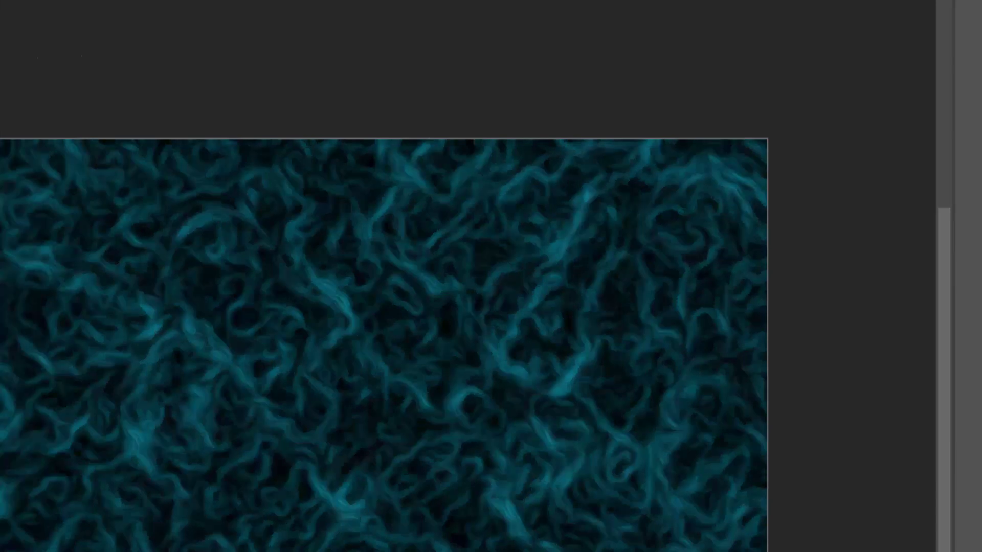
# Step: Start a Mosaic filter on the teal texture layer and set its cell size to 36 square
pyautogui.hotkey('alt', 't')
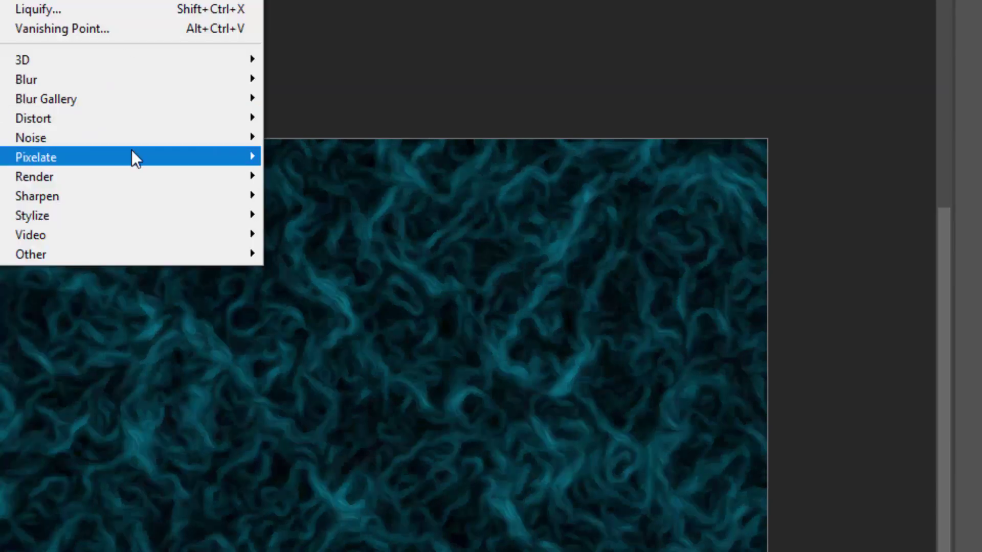
pyautogui.moveTo(131, 149)
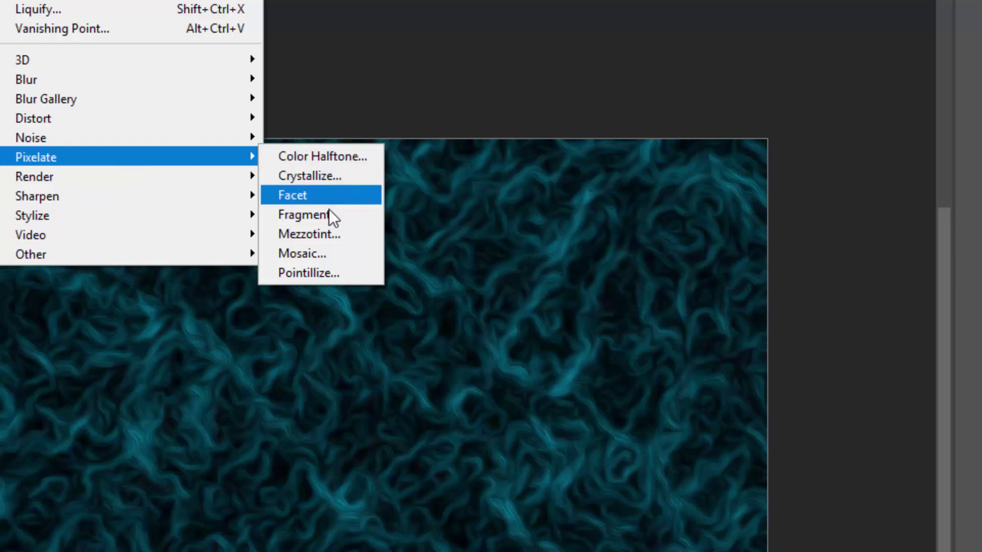
pyautogui.click(293, 259)
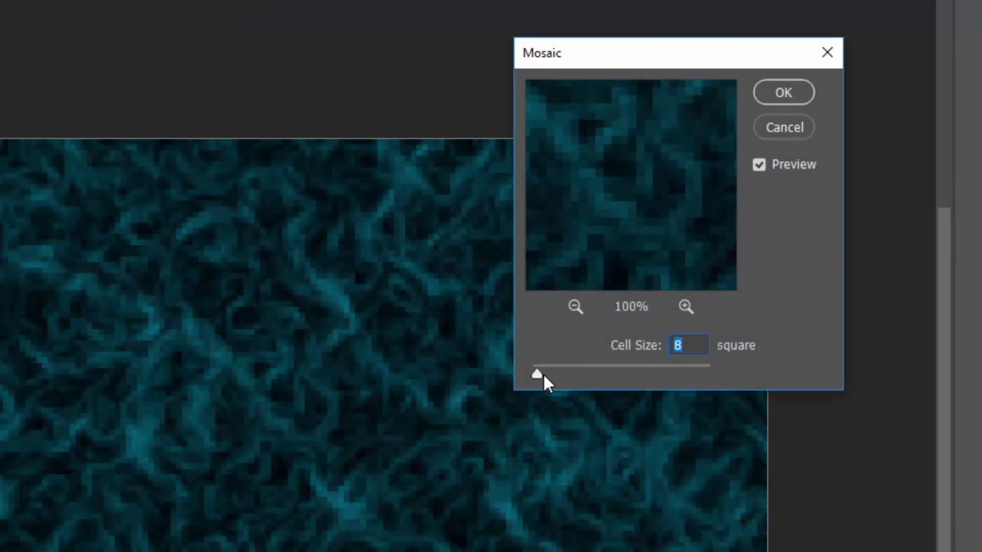
pyautogui.moveTo(538, 376); pyautogui.dragTo(569, 373)
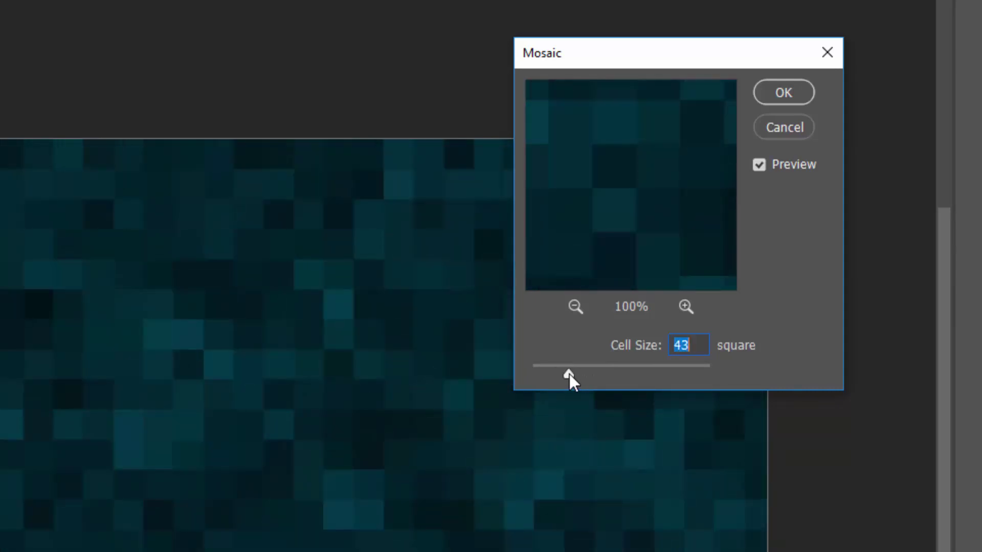
pyautogui.moveTo(569, 373)
pyautogui.mouseDown()
pyautogui.moveTo(553, 374)
pyautogui.moveTo(563, 372)
pyautogui.mouseUp()
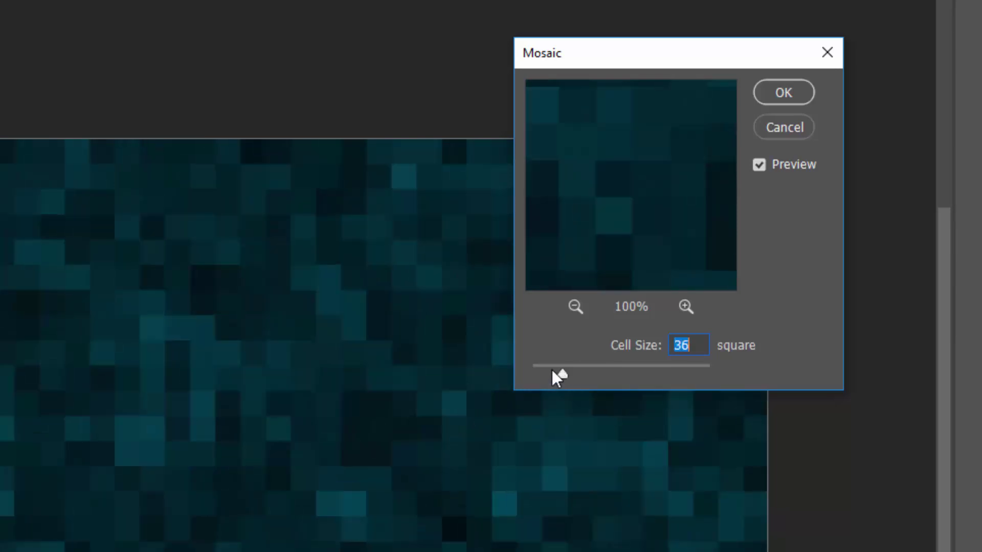